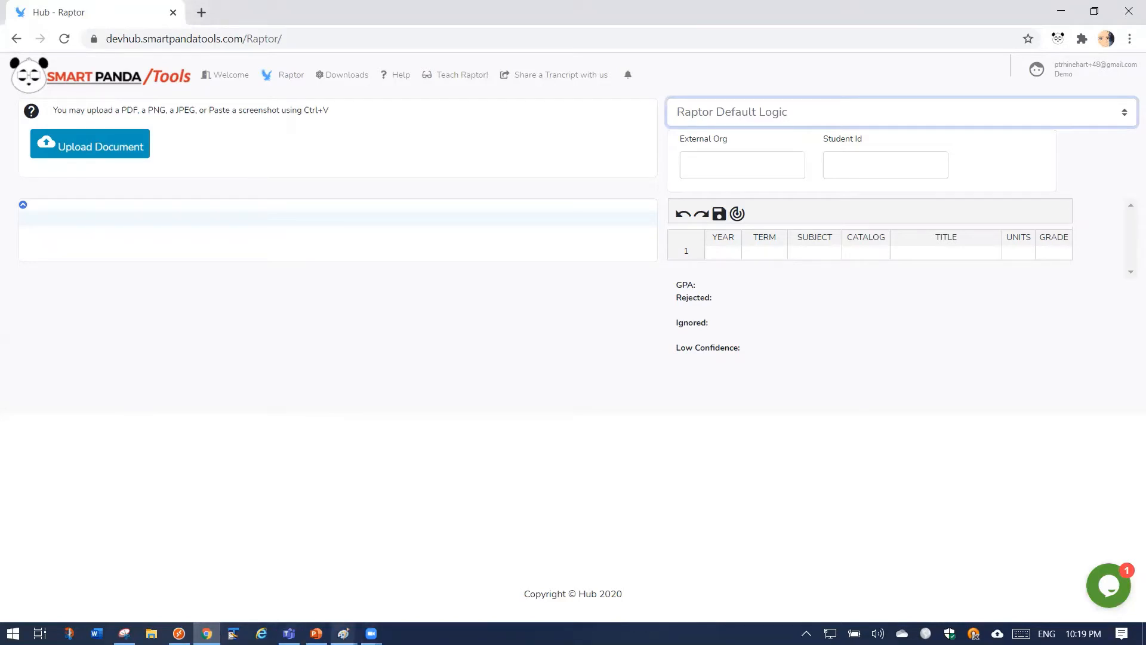
Step: Switch to Paint and view the rutgers.JPG transcript followed by the South-Carolina.JPEG transcript
{"action": "mouse_move", "coordinate": [343, 632]}
{"action": "left_click", "coordinate": [315, 601]}
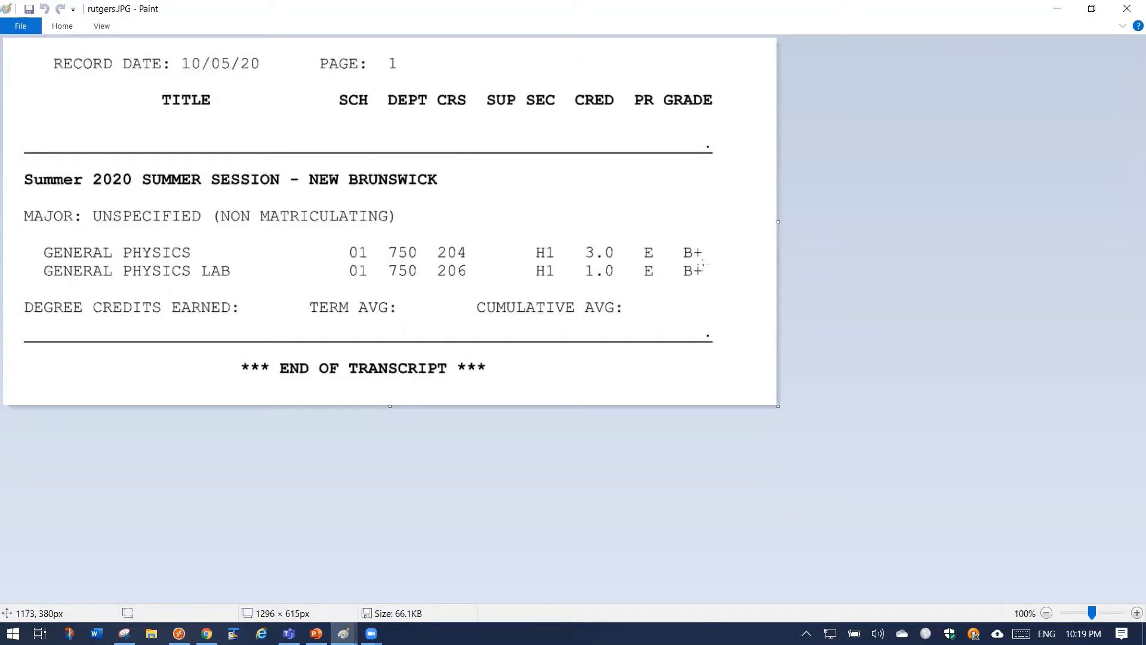
{"action": "mouse_move", "coordinate": [343, 633]}
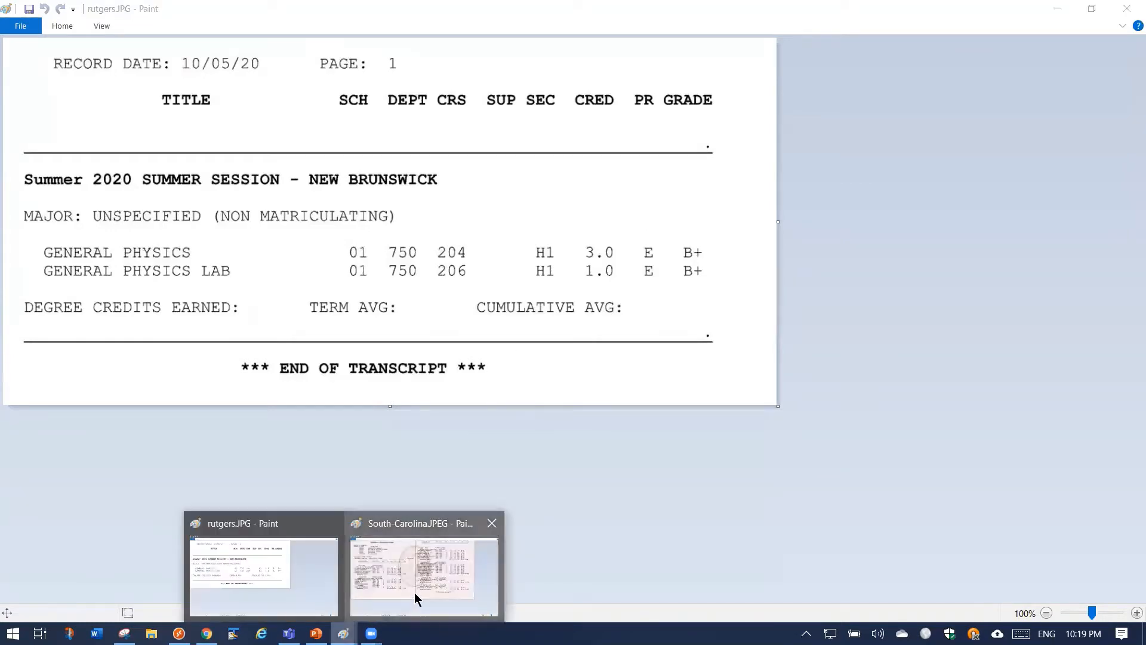
{"action": "left_click", "coordinate": [414, 602]}
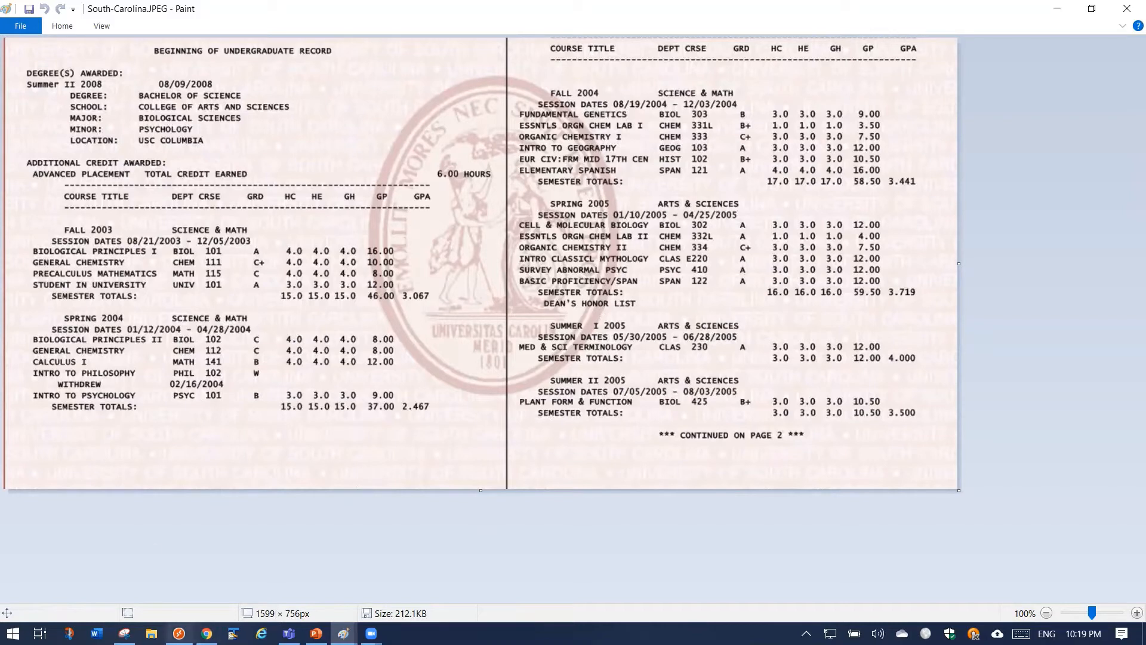
Step: Capture the first transcript column of South-Carolina.JPEG, from the undergraduate record heading through the Spring 2004 totals, with Snipping Tool
{"action": "left_click", "coordinate": [124, 633]}
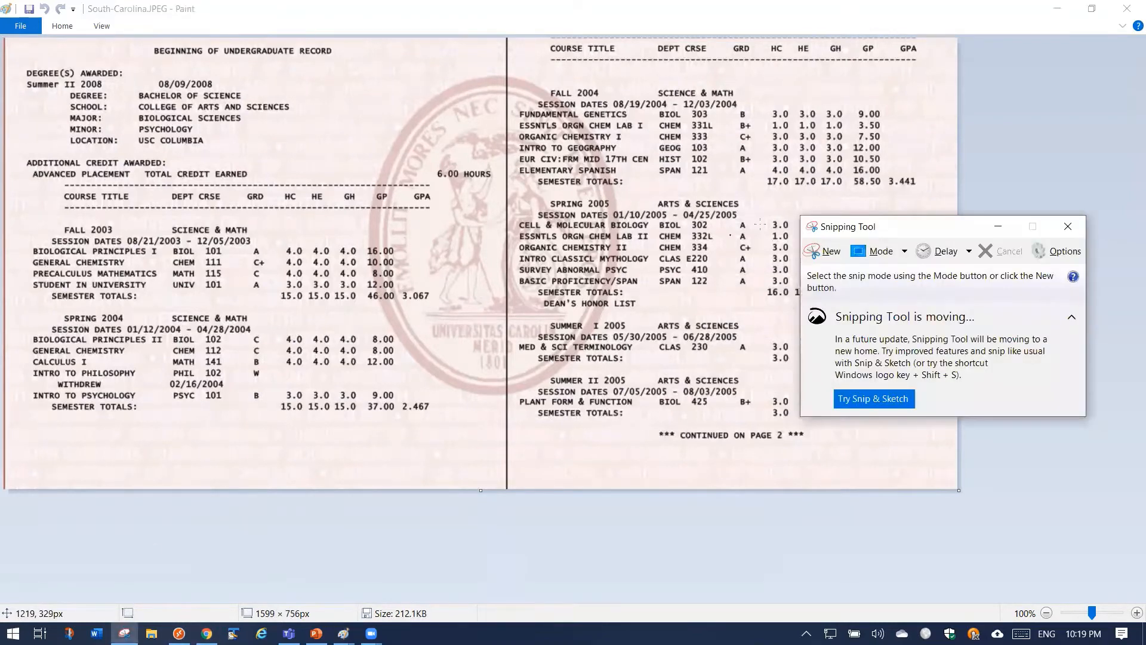
{"action": "left_click", "coordinate": [827, 251]}
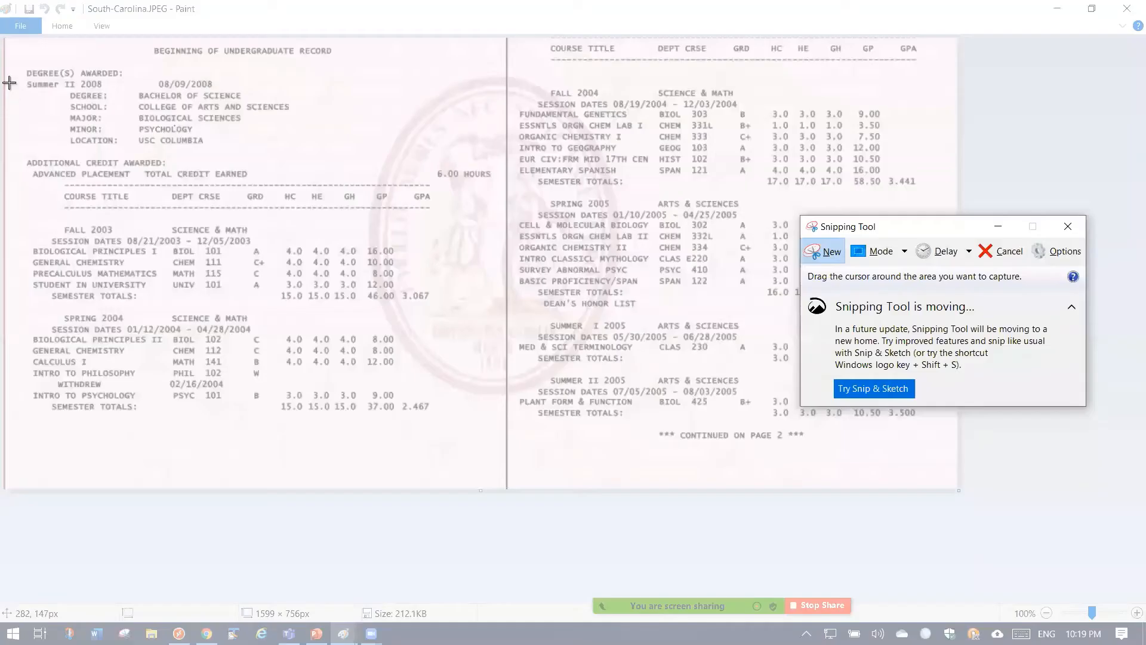
{"action": "left_click_drag", "start_coordinate": [13, 43], "coordinate": [496, 442]}
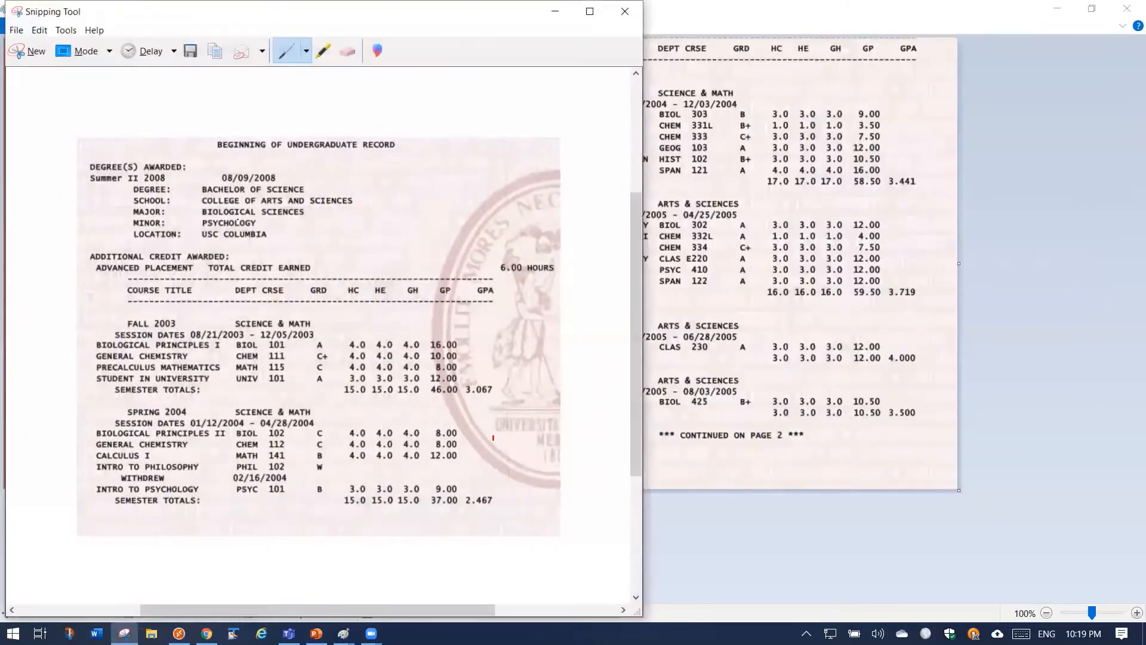
Step: Switch to the Raptor page in Chrome, paste the transcript snip and process it with Raptor Default Logic
{"action": "left_click", "coordinate": [207, 634]}
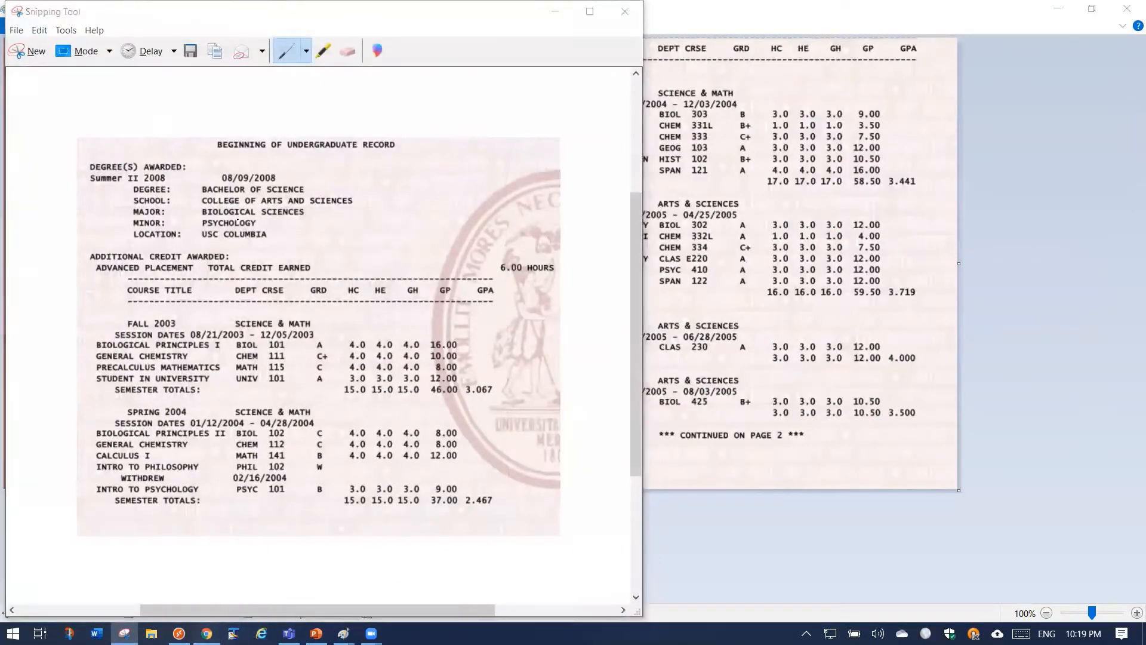
{"action": "key", "text": "ctrl+v"}
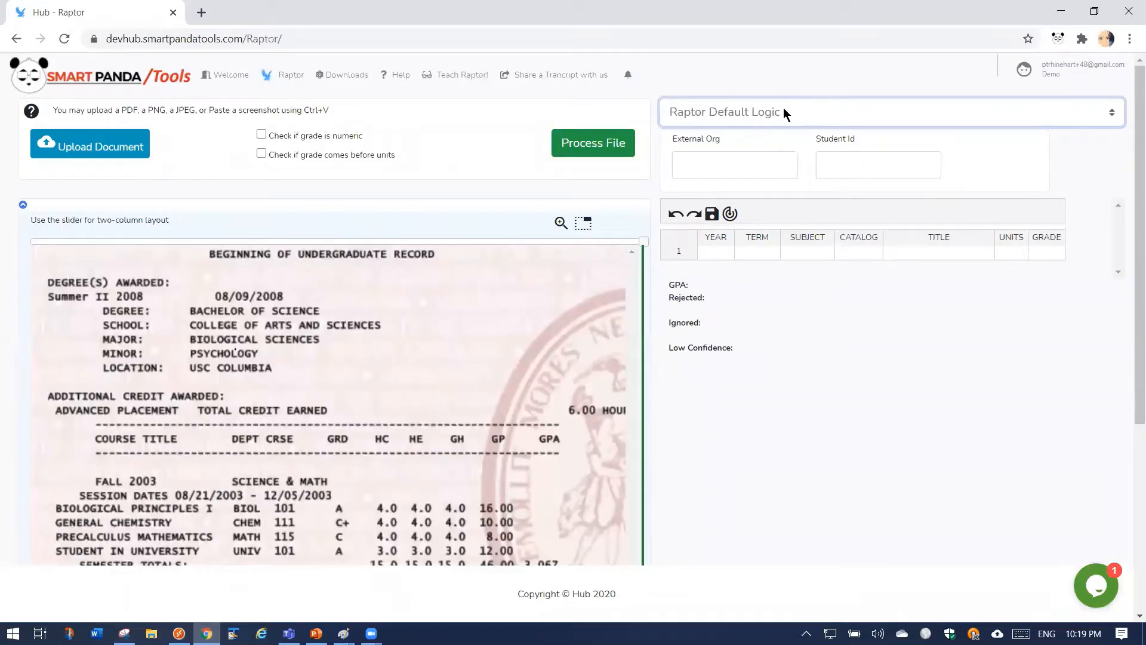
{"action": "left_click", "coordinate": [589, 145]}
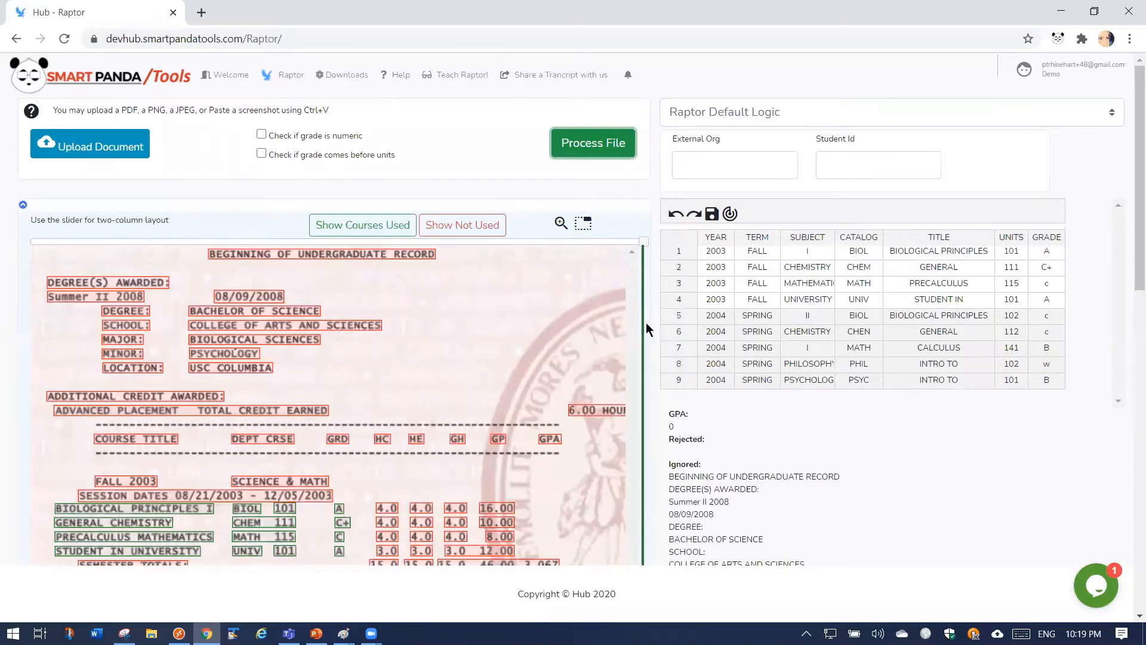
Step: Compare the highlighted courses on the transcript image with the extracted subject, catalog, title, units and grade values
{"action": "scroll", "coordinate": [826, 293], "scroll_direction": "down", "scroll_amount": 1}
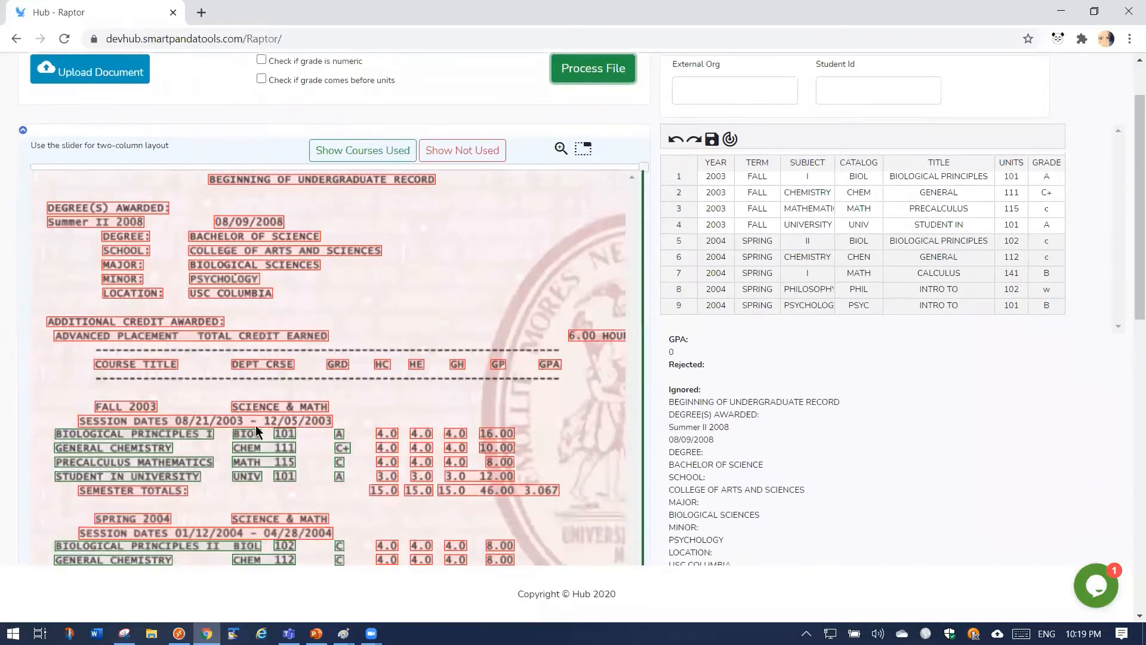
{"action": "scroll", "coordinate": [184, 449], "scroll_direction": "down", "scroll_amount": 2}
{"action": "scroll", "coordinate": [202, 412], "scroll_direction": "up", "scroll_amount": 2}
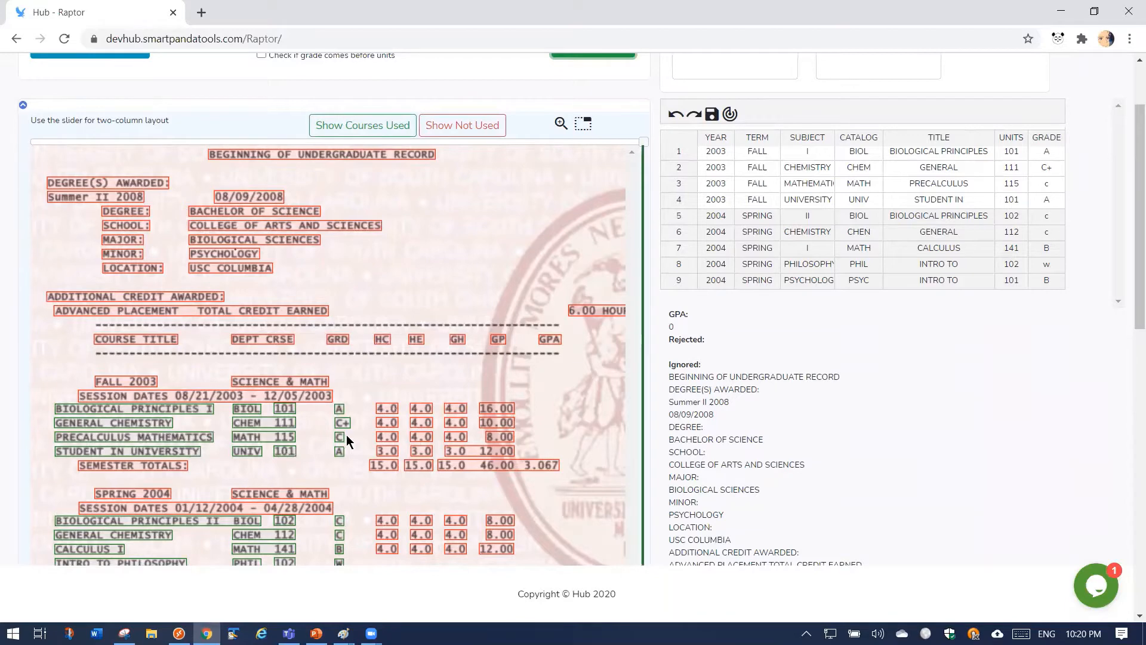
{"action": "scroll", "coordinate": [347, 440], "scroll_direction": "down", "scroll_amount": 3}
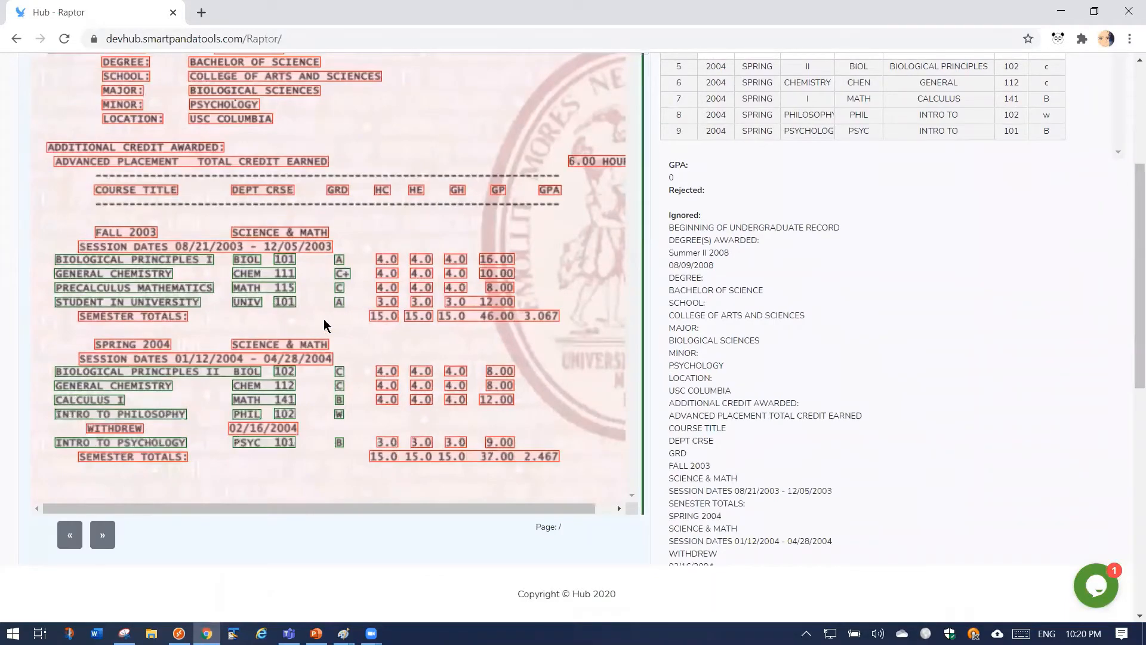
{"action": "scroll", "coordinate": [390, 347], "scroll_direction": "up", "scroll_amount": 5}
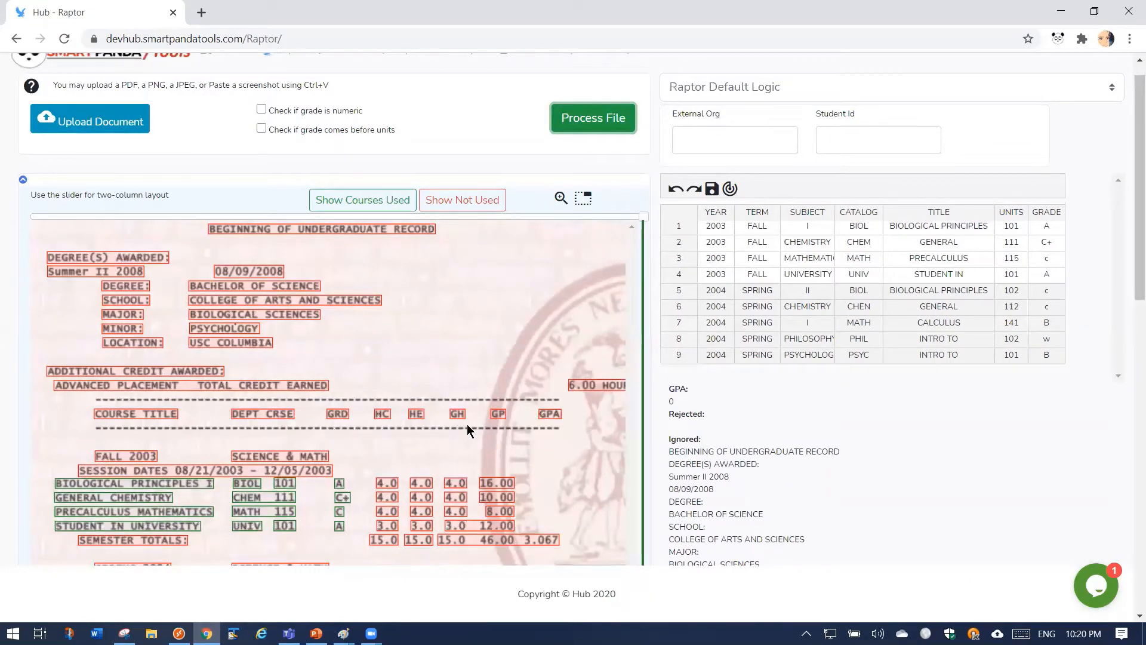
{"action": "scroll", "coordinate": [469, 428], "scroll_direction": "up", "scroll_amount": 1}
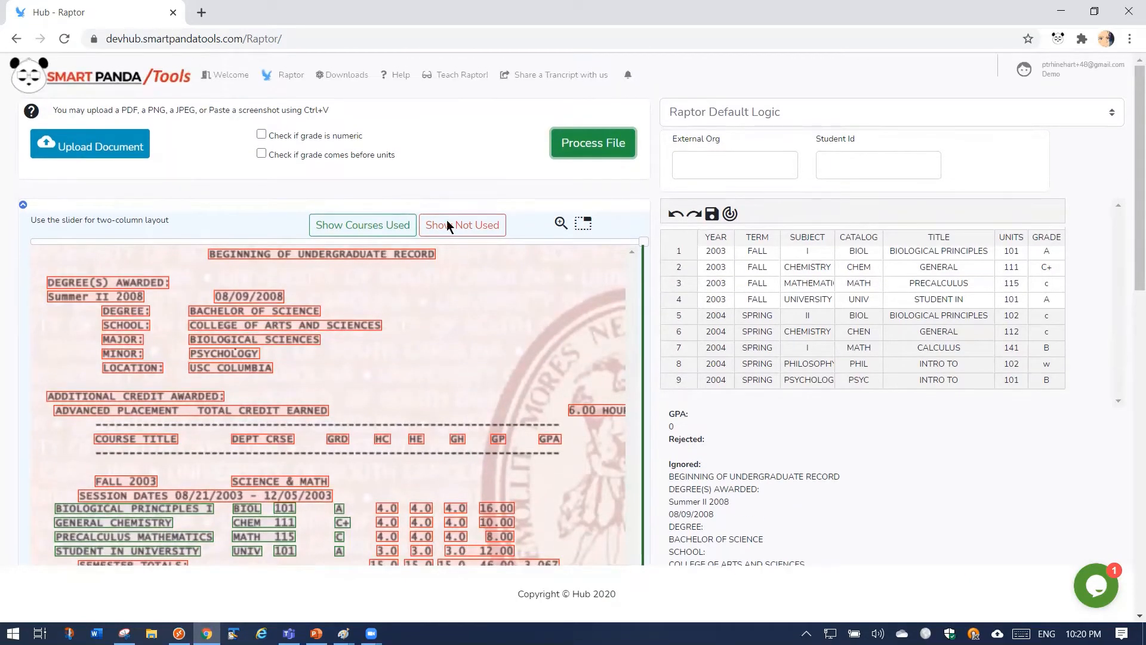
Step: Start a new Teach Raptor template, check the South Carolina transcript layout, and name the template "Univ South Carolina"
{"action": "left_click", "coordinate": [454, 77]}
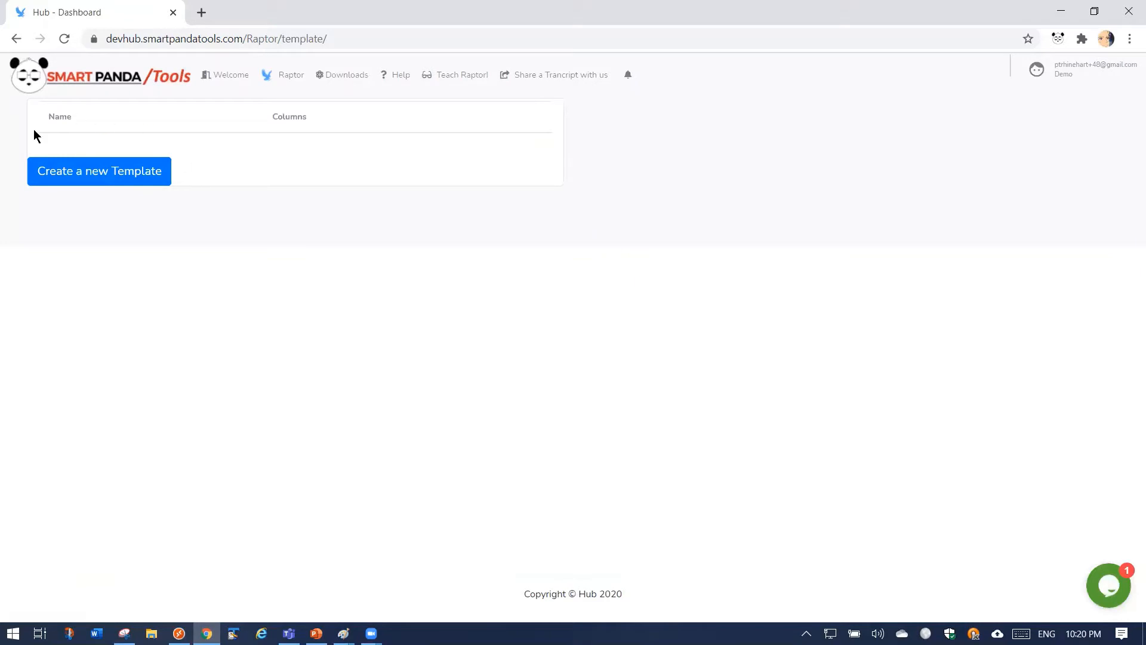
{"action": "left_click", "coordinate": [105, 176]}
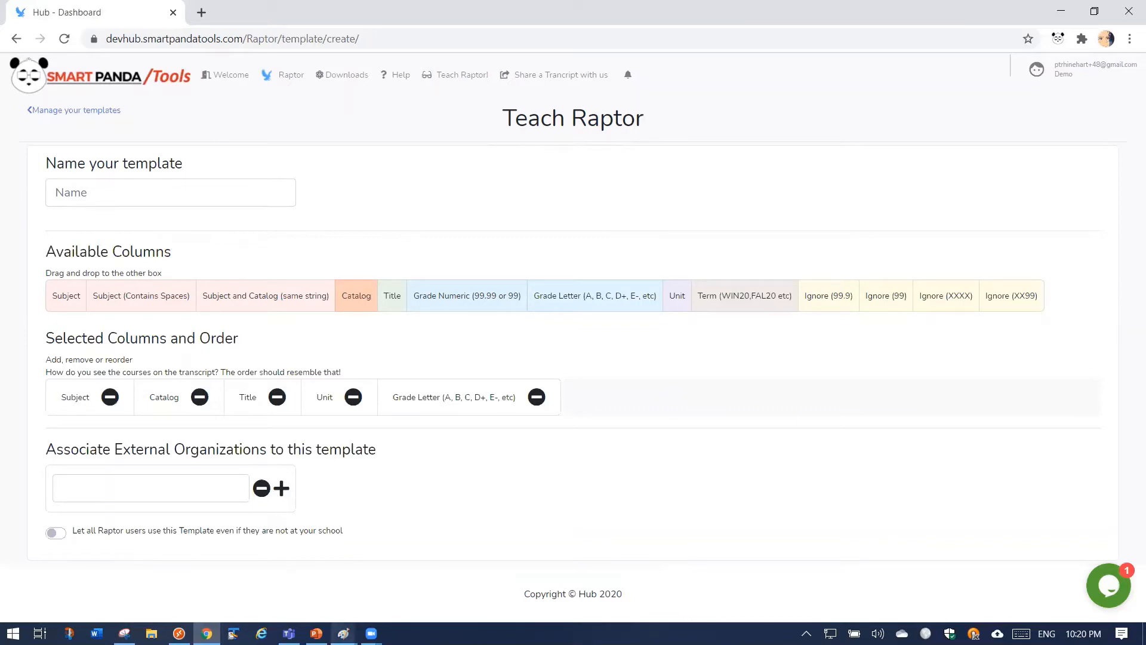
{"action": "mouse_move", "coordinate": [343, 633]}
{"action": "left_click", "coordinate": [405, 579]}
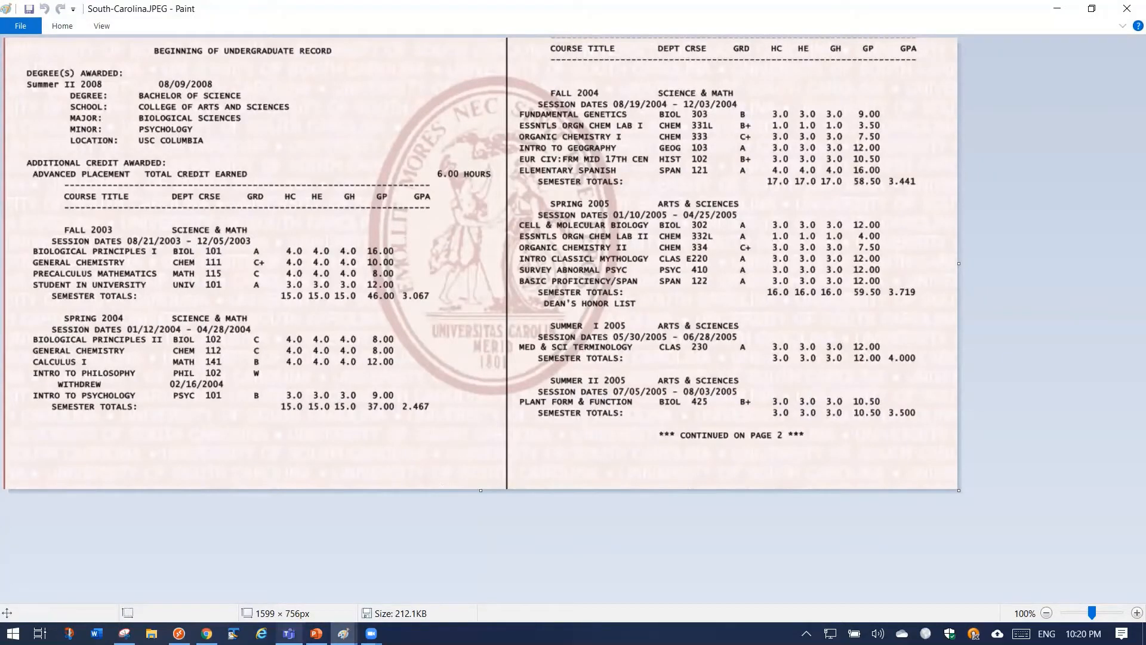
{"action": "left_click", "coordinate": [207, 633]}
{"action": "left_click", "coordinate": [210, 191]}
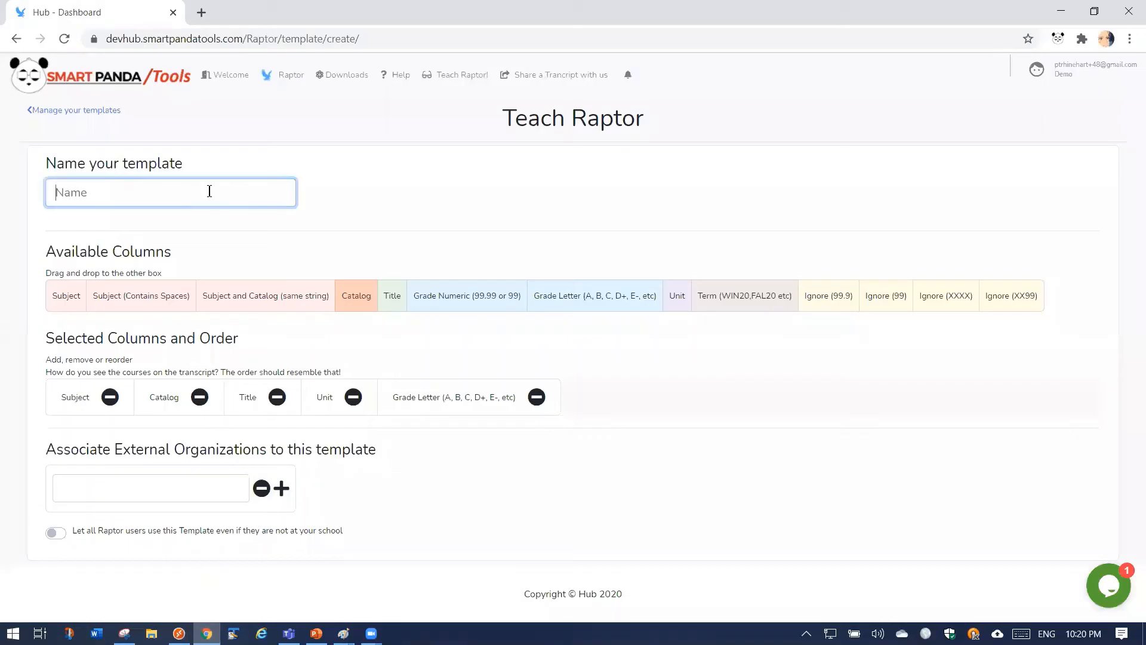
{"action": "type", "text": "Univ"}
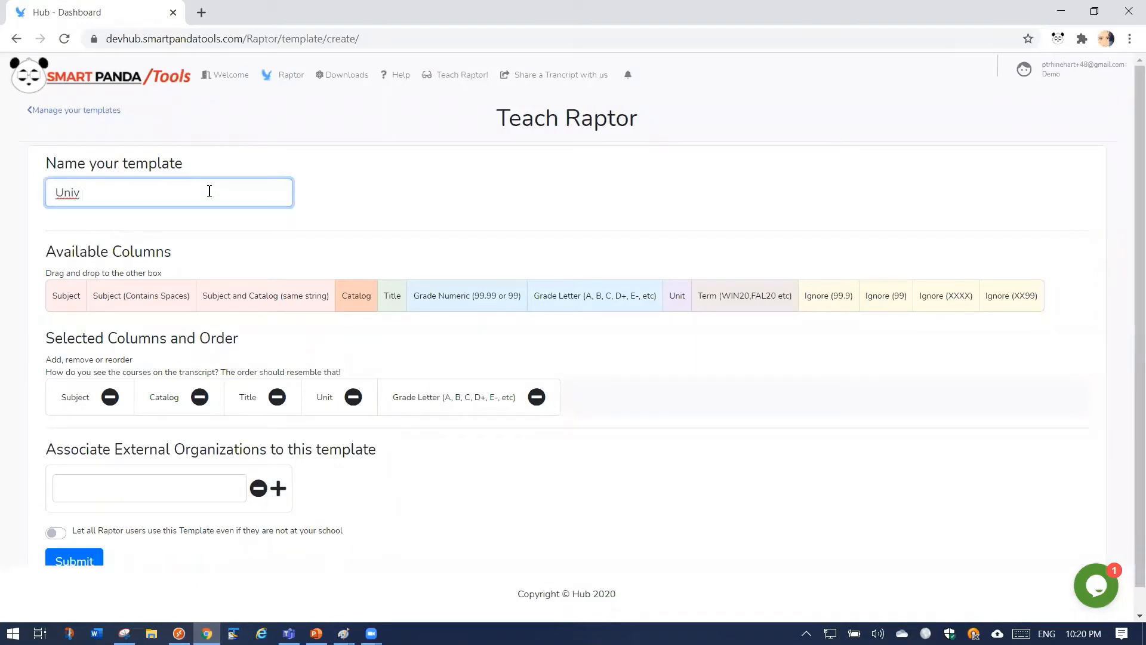
{"action": "type", "text": " South Carolina"}
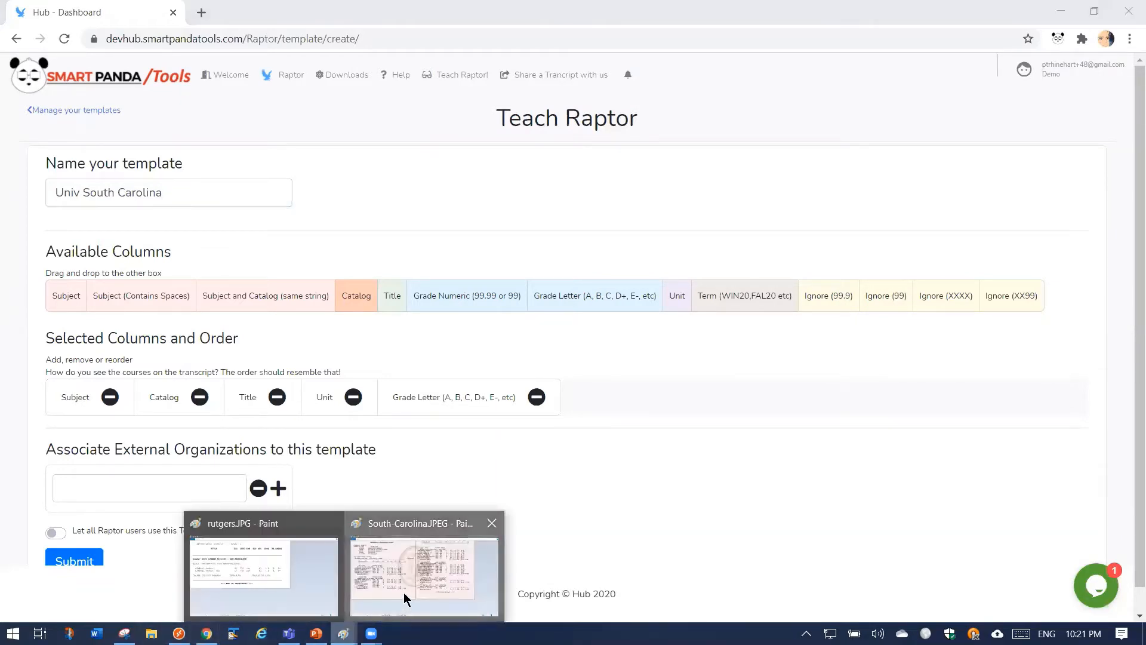
Step: Mark the course title column of the Spring 2004 block on the South-Carolina.JPEG transcript in Paint with brush strokes
{"action": "left_click", "coordinate": [408, 598]}
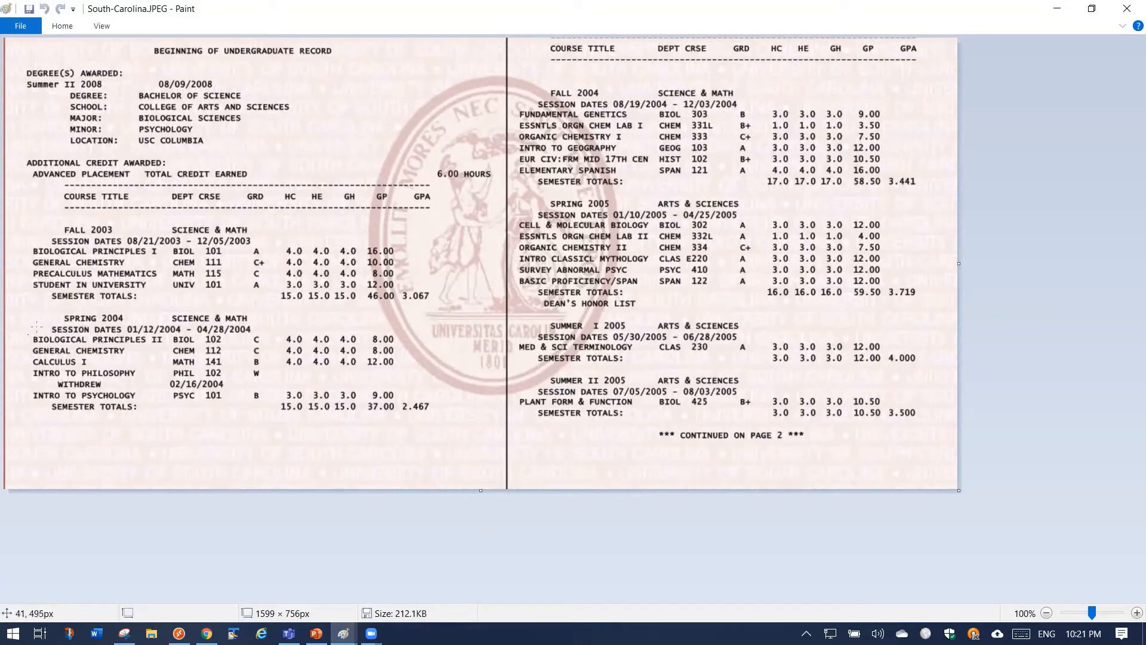
{"action": "mouse_move", "coordinate": [28, 334]}
{"action": "left_mouse_down"}
{"action": "mouse_move", "coordinate": [147, 321]}
{"action": "mouse_move", "coordinate": [164, 337]}
{"action": "left_mouse_up"}
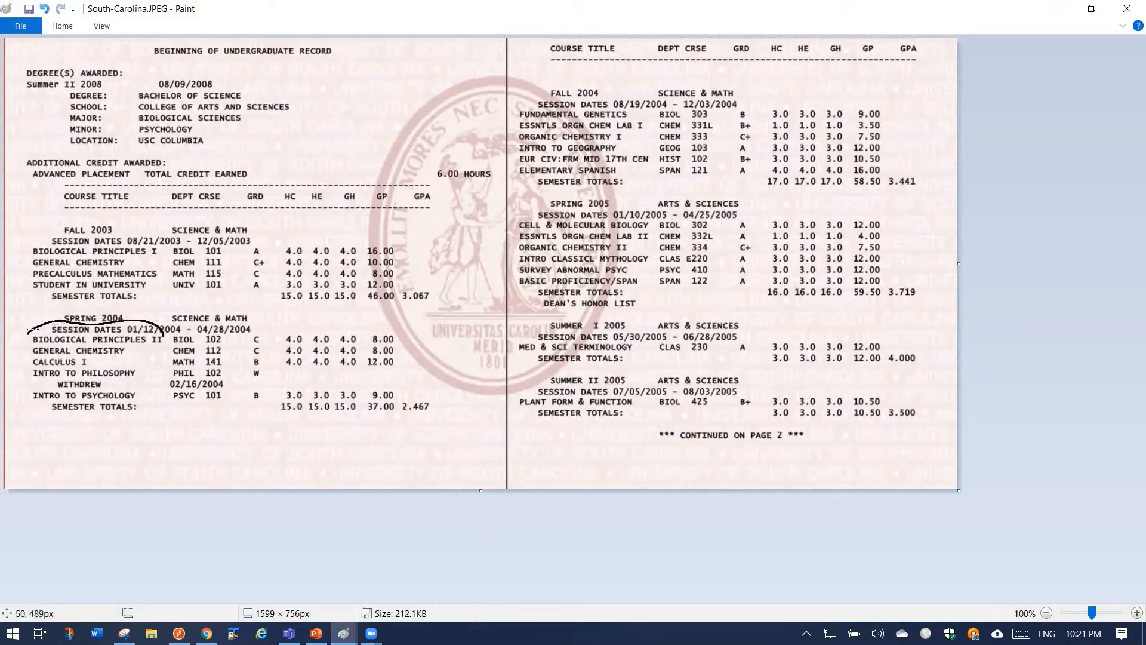
{"action": "left_click_drag", "start_coordinate": [33, 330], "coordinate": [30, 367]}
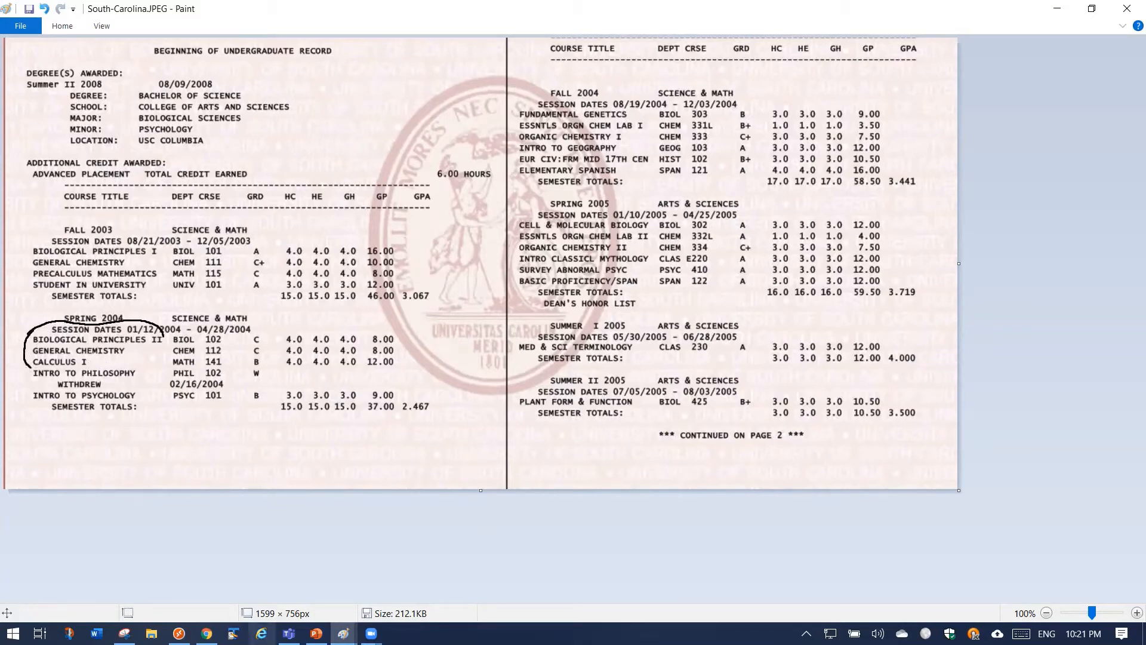
Step: Return to the template in Chrome and remove Title, Subject, Catalog and Unit from its selected columns
{"action": "left_click", "coordinate": [206, 633]}
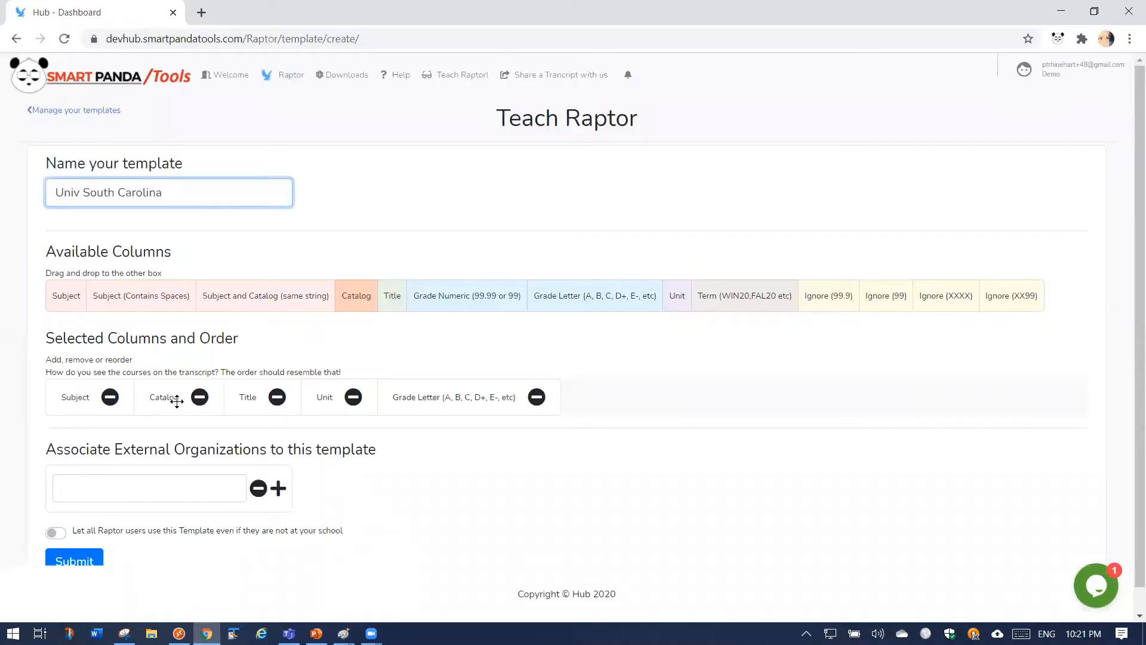
{"action": "left_click_drag", "start_coordinate": [257, 399], "coordinate": [74, 398]}
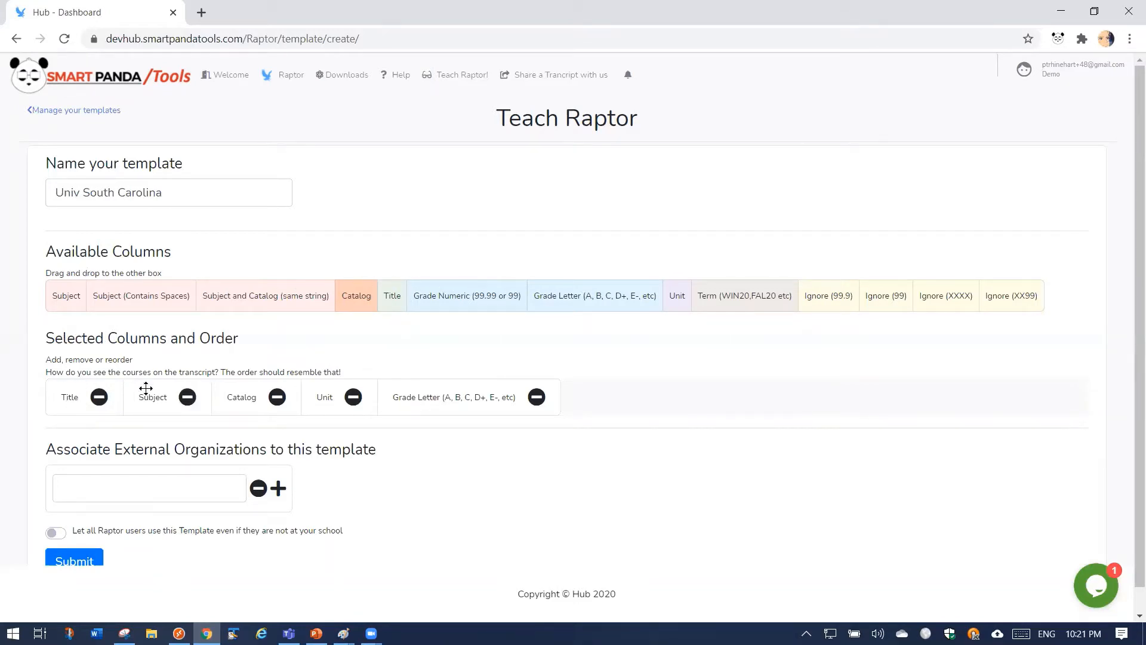
{"action": "left_click", "coordinate": [96, 397]}
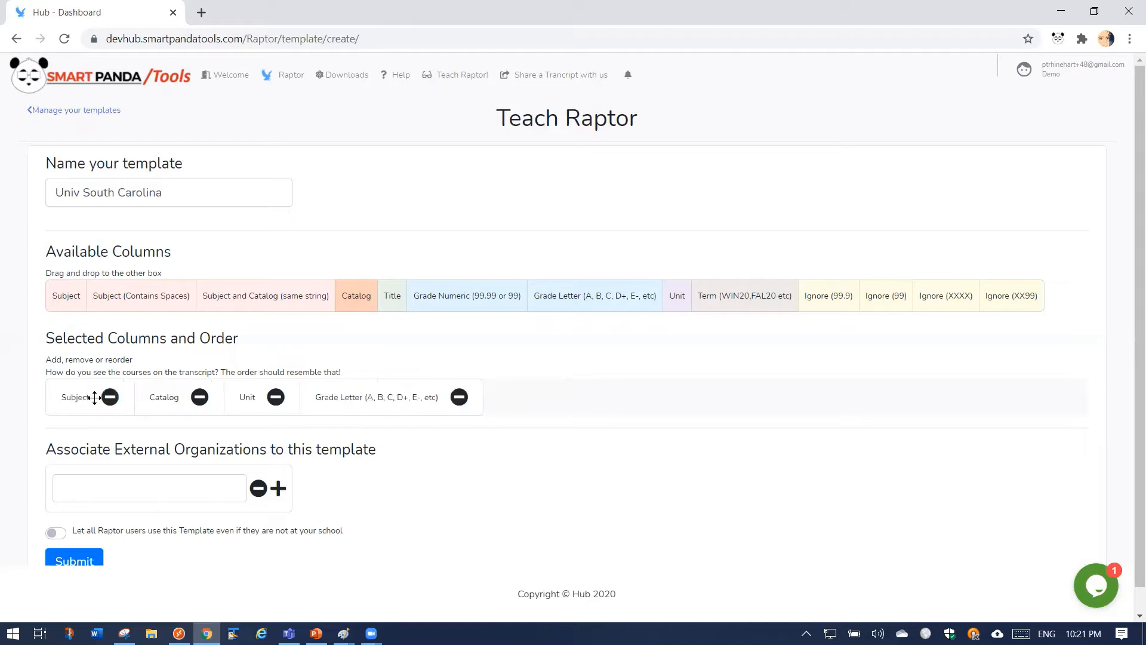
{"action": "left_click", "coordinate": [109, 397]}
{"action": "left_click", "coordinate": [109, 398]}
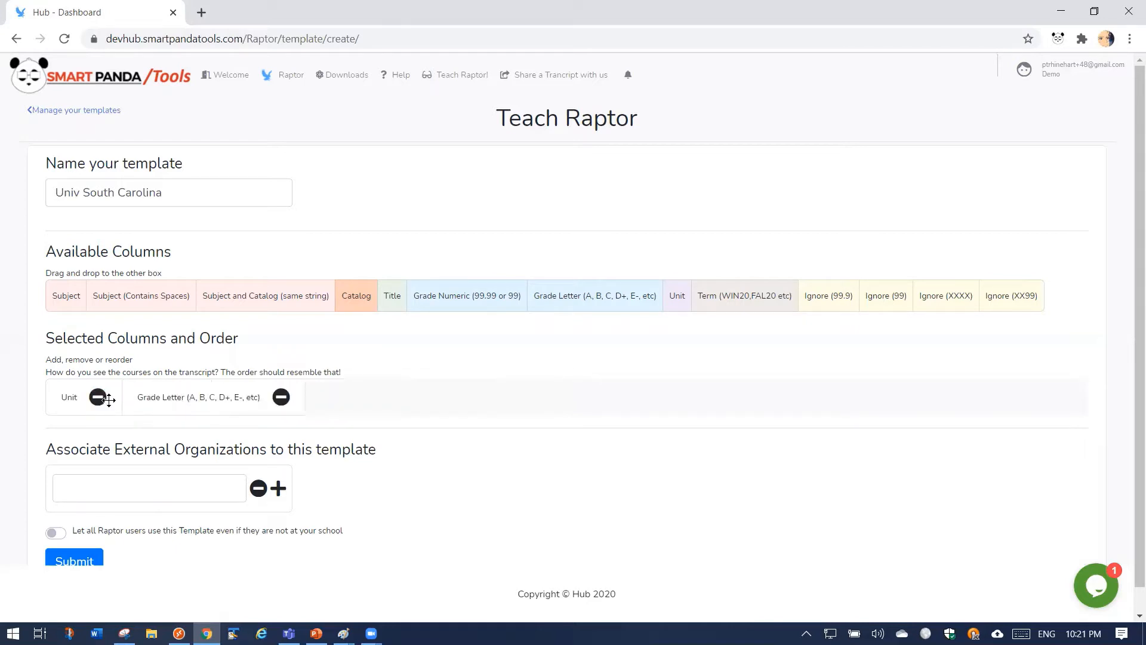
{"action": "left_click", "coordinate": [108, 399]}
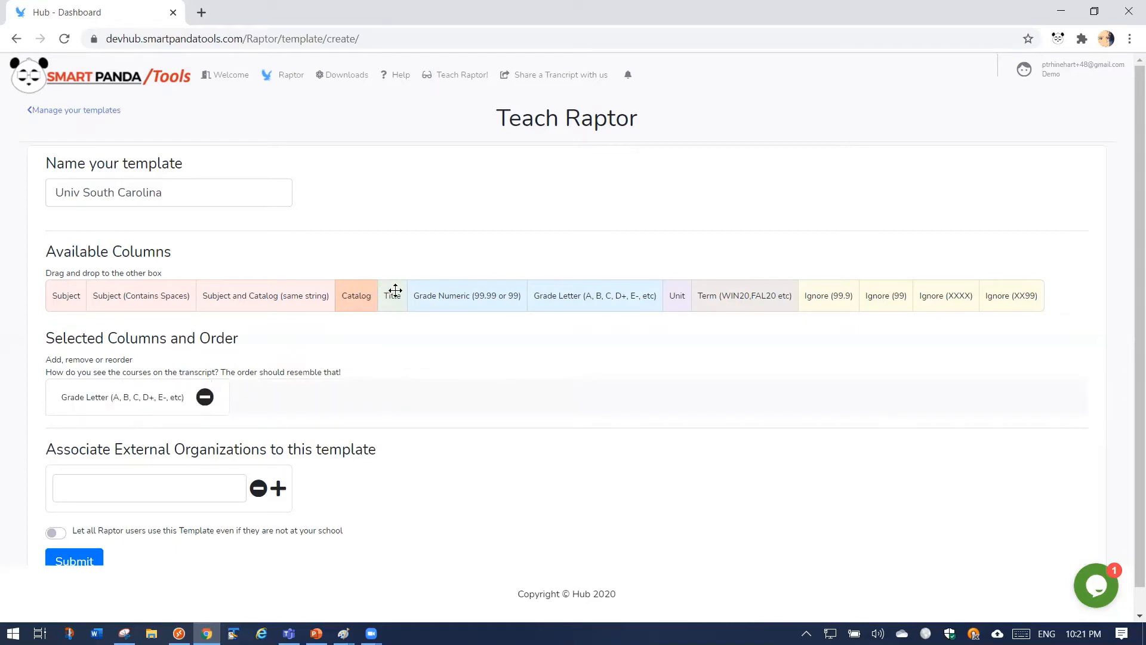
Step: Add Title as the first selected column and replace Grade Letter with Grade Numeric (99.99 or 99)
{"action": "left_click_drag", "start_coordinate": [395, 291], "coordinate": [97, 400]}
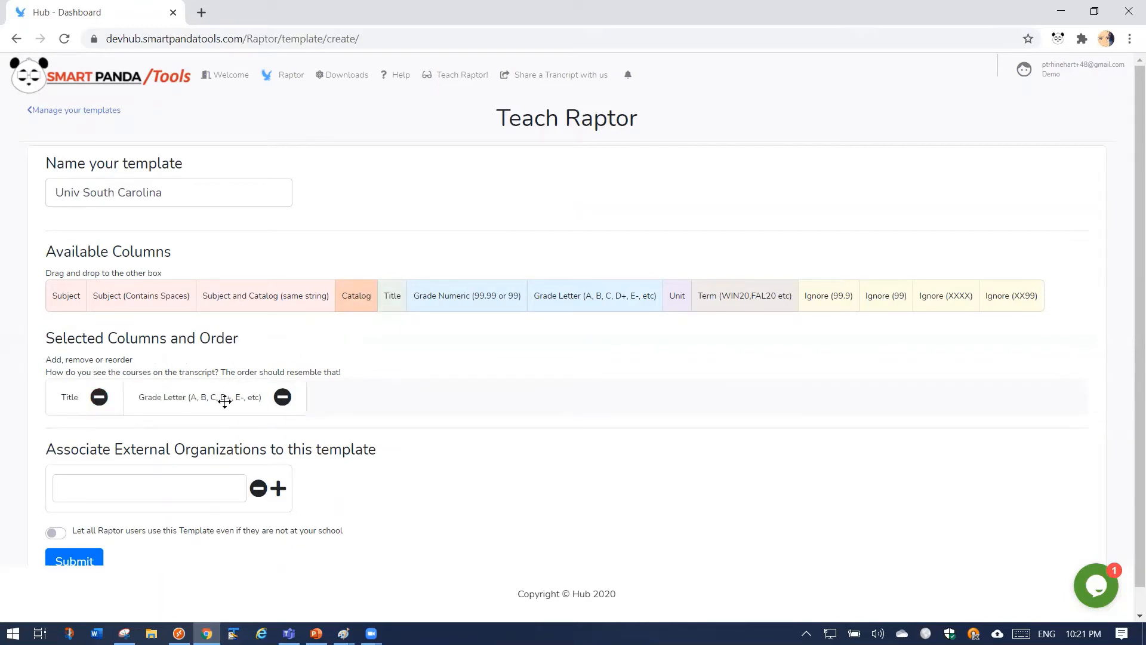
{"action": "left_click", "coordinate": [282, 398]}
{"action": "left_click_drag", "start_coordinate": [440, 303], "coordinate": [197, 398]}
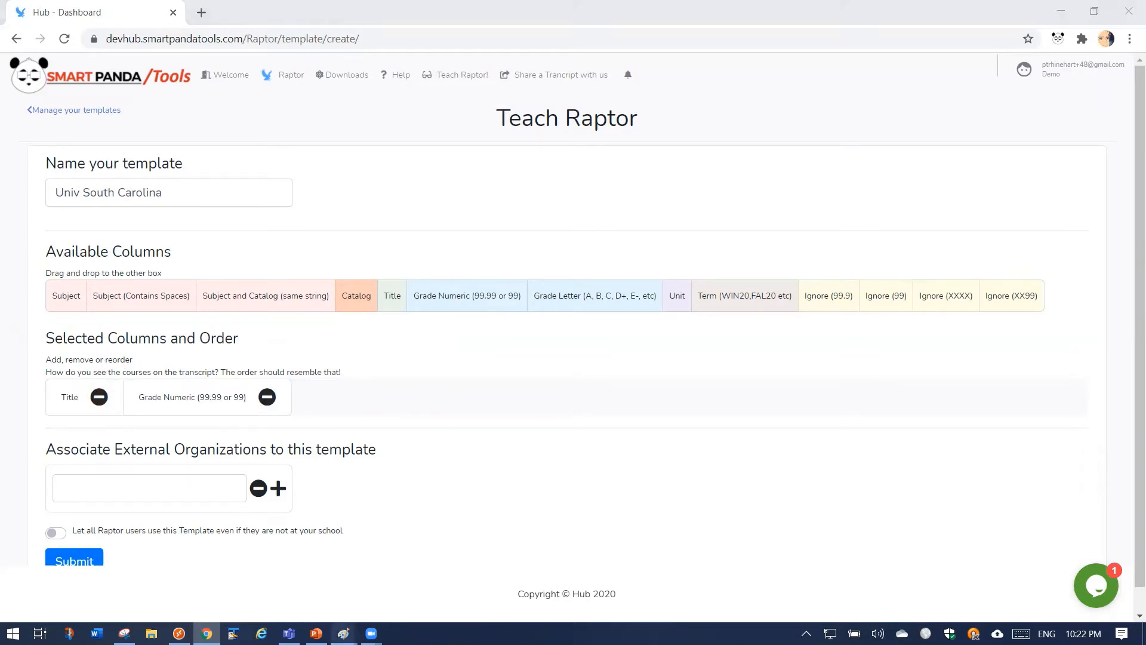
Step: Mark the BIOL department code on the Spring 2004 transcript in Paint, and insert Subject after Title in the Chrome template
{"action": "mouse_move", "coordinate": [343, 633]}
{"action": "left_click", "coordinate": [393, 591]}
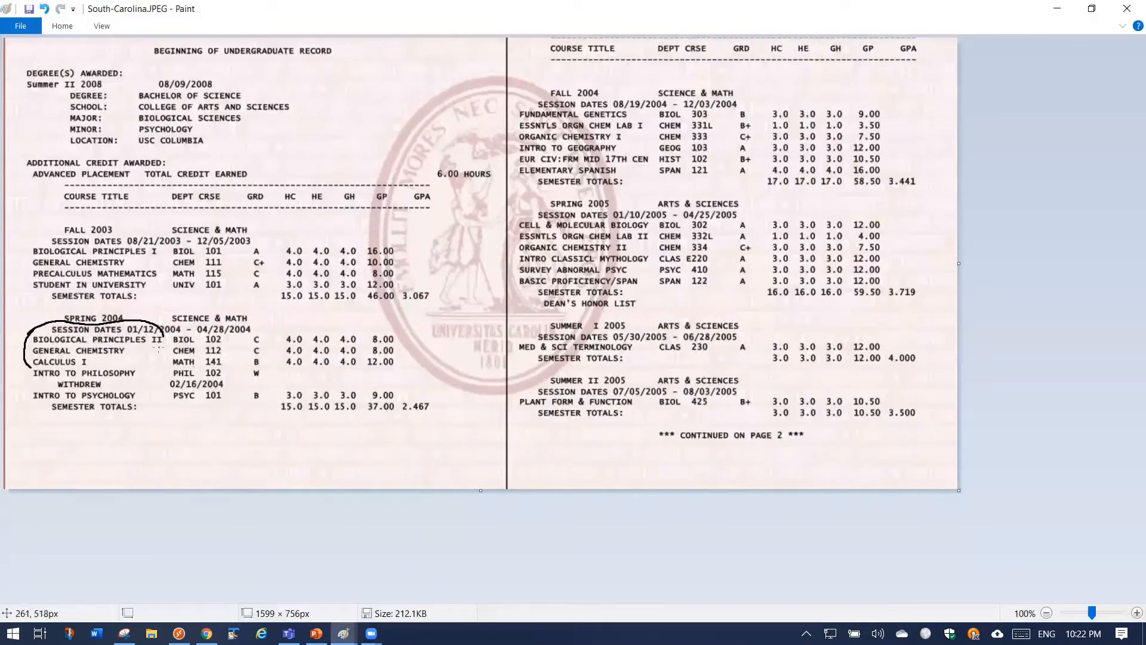
{"action": "mouse_move", "coordinate": [161, 341]}
{"action": "left_mouse_down"}
{"action": "mouse_move", "coordinate": [182, 332]}
{"action": "mouse_move", "coordinate": [201, 354]}
{"action": "left_mouse_up"}
{"action": "left_click", "coordinate": [207, 634]}
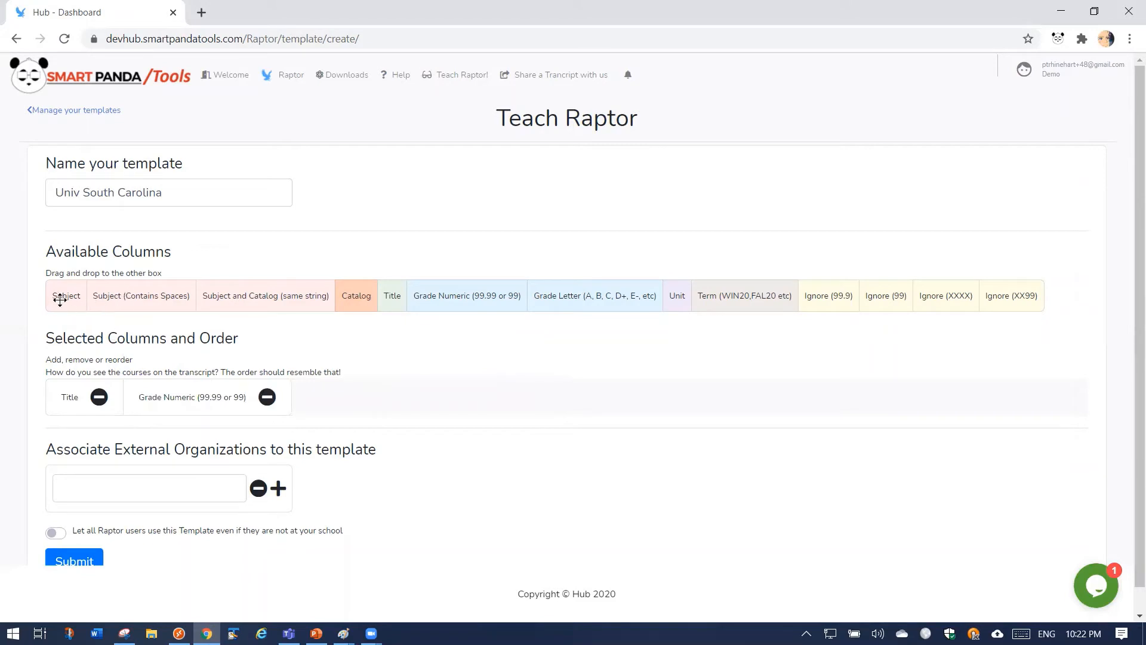
{"action": "left_click_drag", "start_coordinate": [64, 295], "coordinate": [149, 400]}
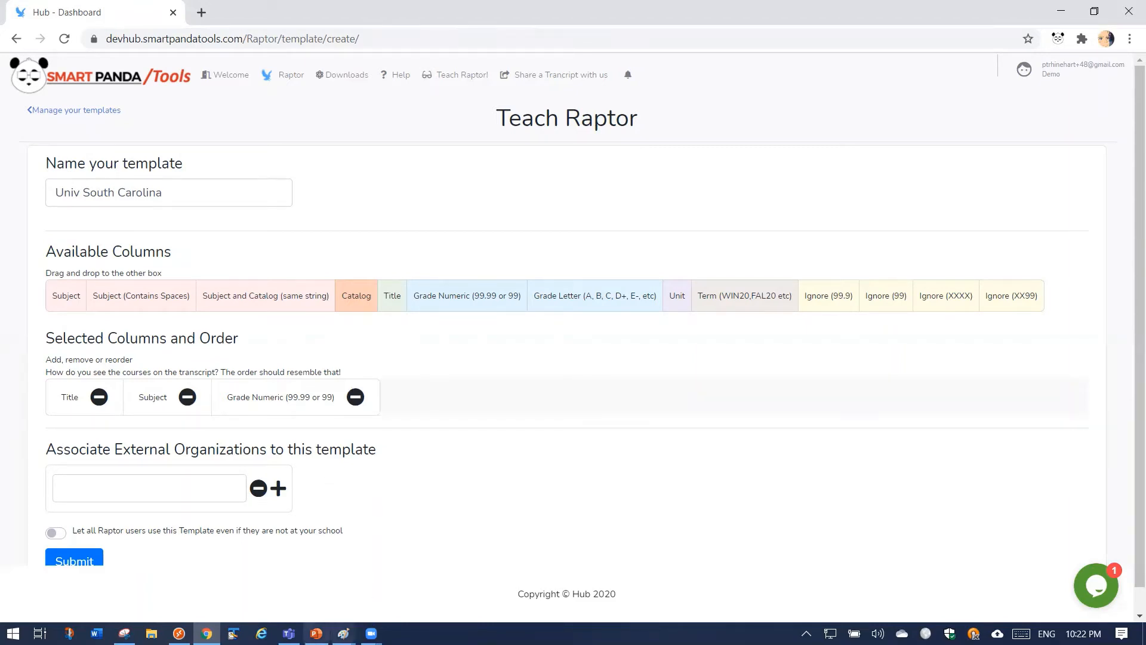
Step: Mark the catalog number and grade of the Spring 2004 Biological Principles II row on the transcript in Paint
{"action": "left_click", "coordinate": [343, 633]}
{"action": "left_click", "coordinate": [415, 590]}
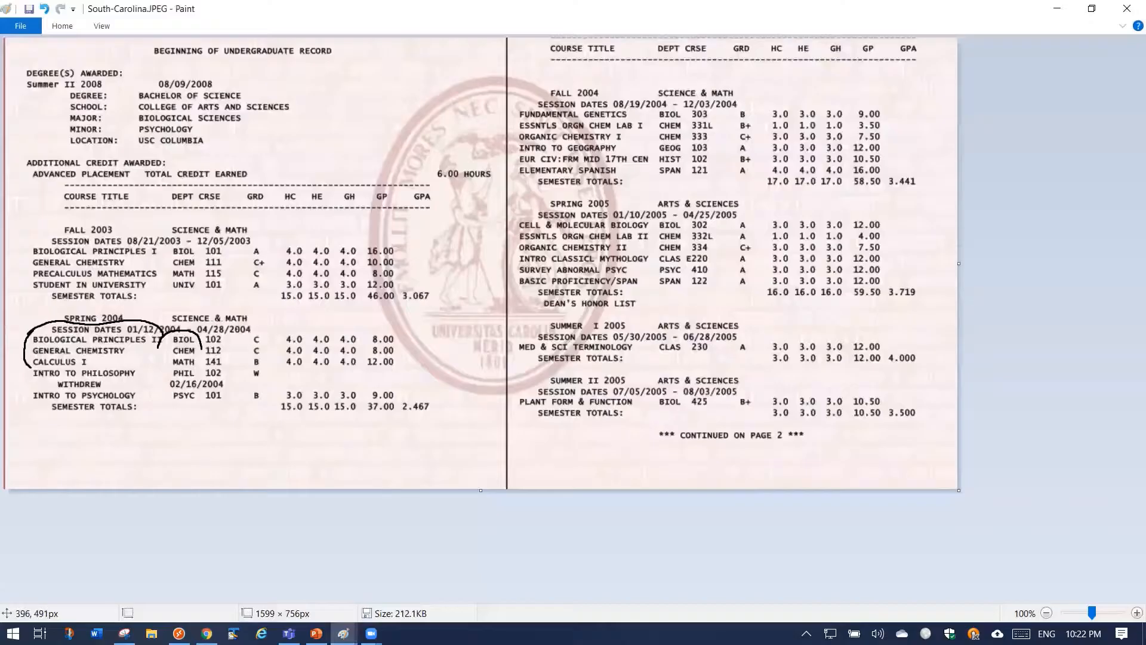
{"action": "left_click_drag", "start_coordinate": [192, 341], "coordinate": [268, 333]}
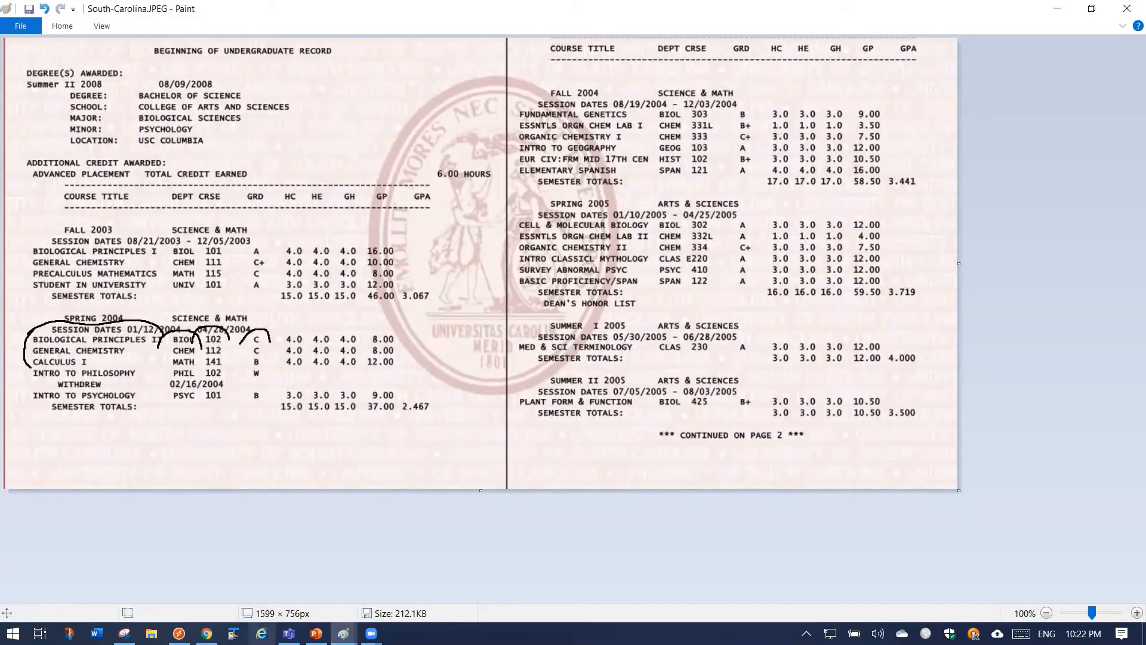
Step: Return to the template in Chrome, insert Catalog after Subject, and replace Grade Numeric with Grade Letter (A, B, C, D+, E-, etc)
{"action": "left_click", "coordinate": [206, 632]}
{"action": "left_click_drag", "start_coordinate": [354, 296], "coordinate": [255, 388]}
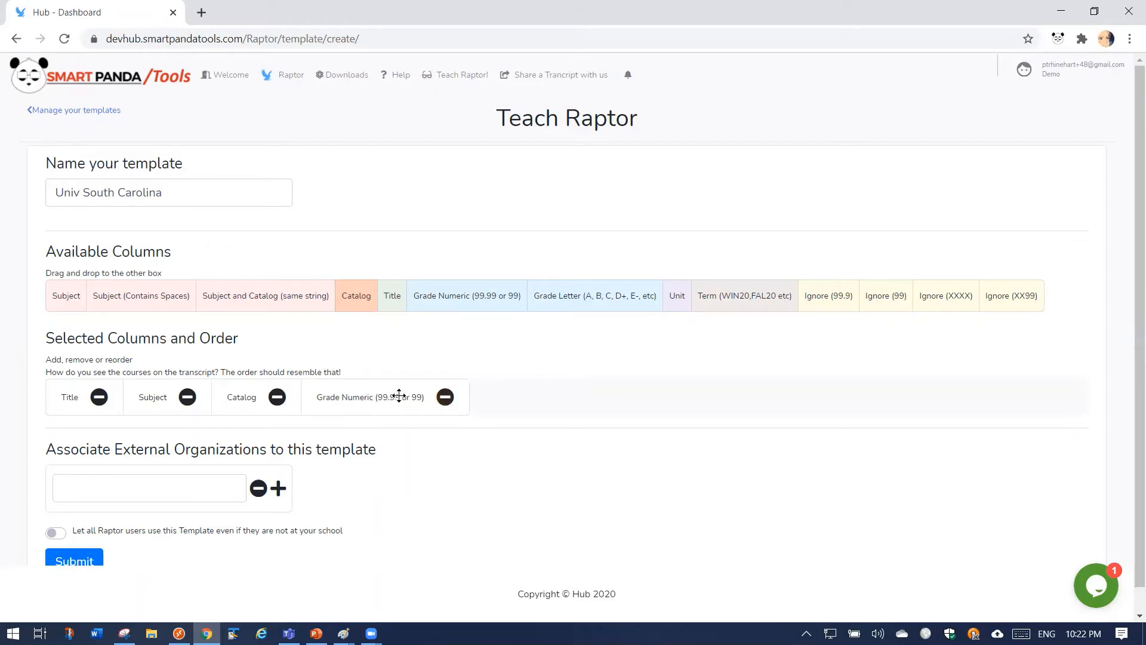
{"action": "left_click", "coordinate": [445, 397]}
{"action": "left_click_drag", "start_coordinate": [585, 299], "coordinate": [424, 399]}
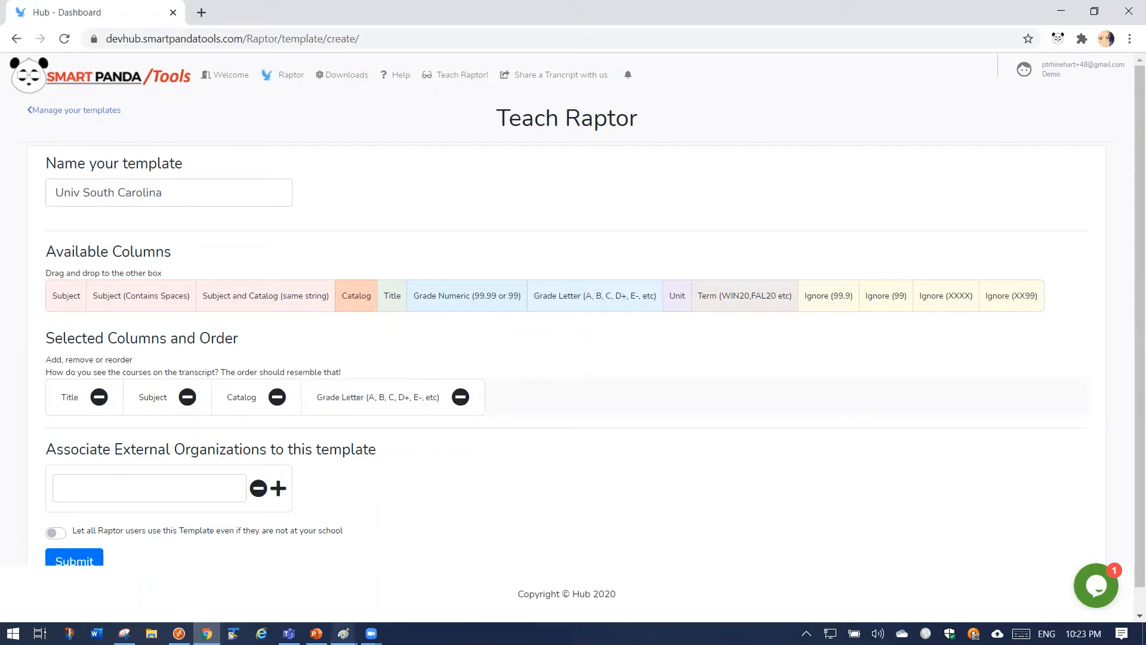
Step: Mark the HC, HE, GH and GP values of the Spring 2004 Biological Principles II row on the transcript in Paint
{"action": "mouse_move", "coordinate": [343, 633]}
{"action": "left_click", "coordinate": [408, 592]}
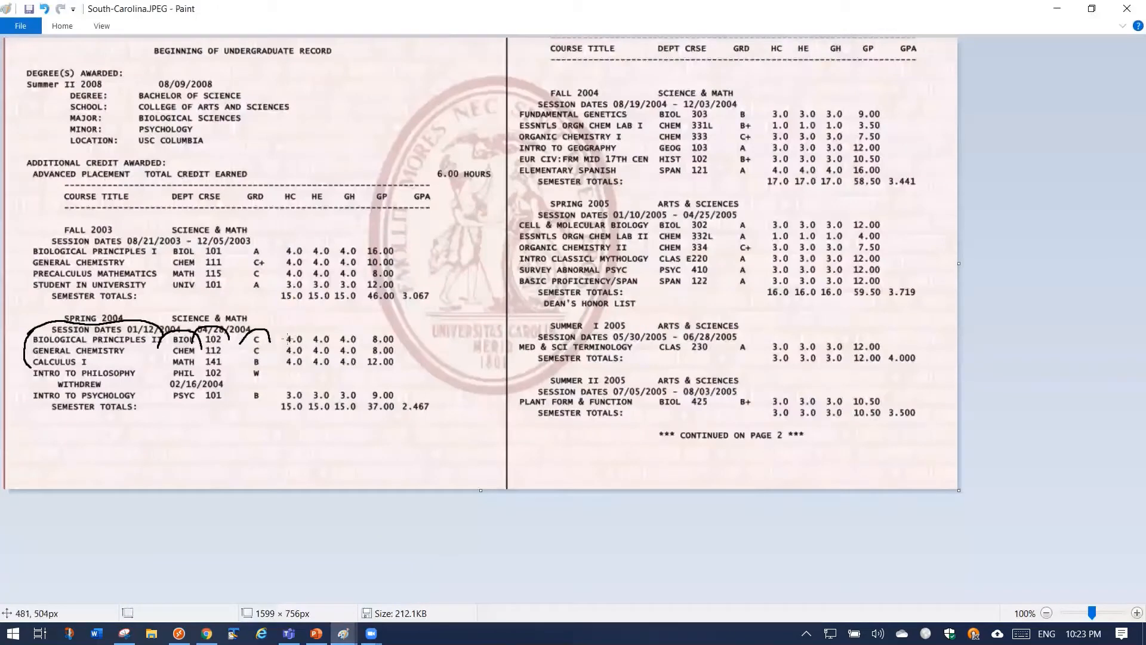
{"action": "left_click_drag", "start_coordinate": [284, 339], "coordinate": [394, 359]}
Step: In the Chrome template, insert Unit before Grade Letter and place three Ignore (99.9) columns after Grade Letter
{"action": "left_click", "coordinate": [207, 633]}
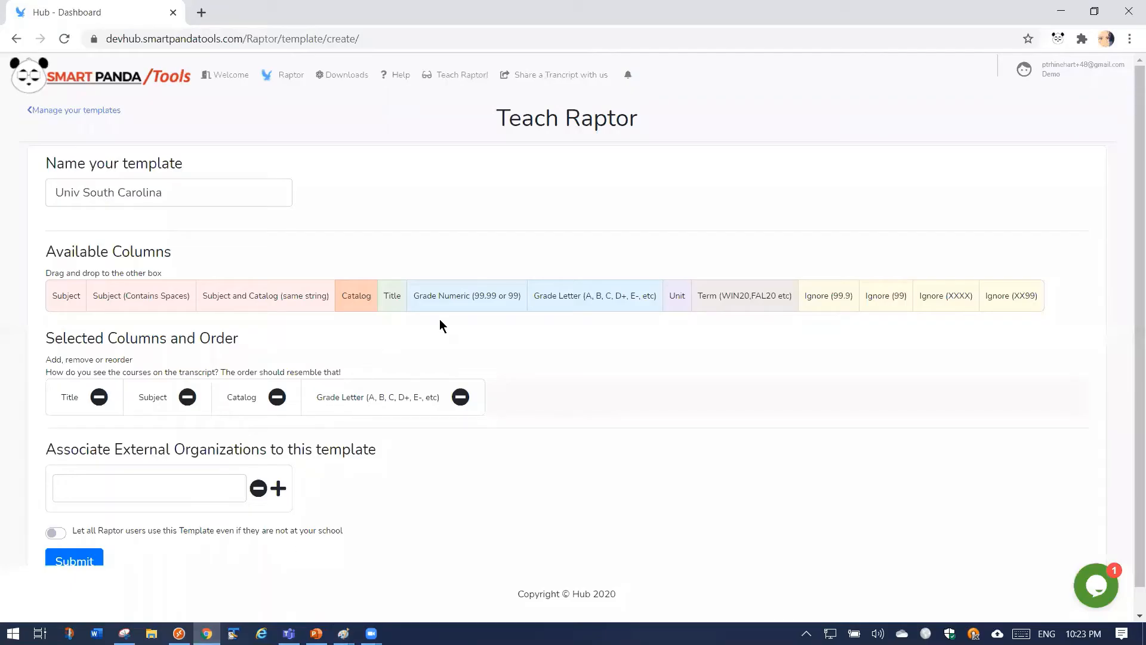
{"action": "left_click_drag", "start_coordinate": [678, 300], "coordinate": [527, 396]}
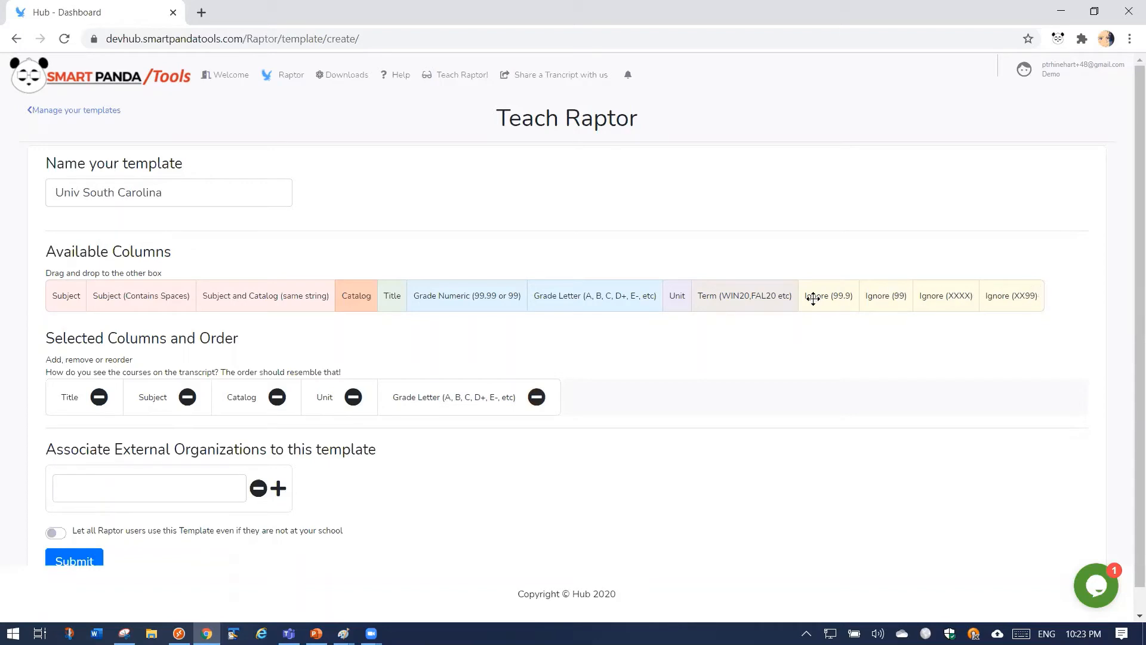
{"action": "left_click_drag", "start_coordinate": [831, 296], "coordinate": [714, 396]}
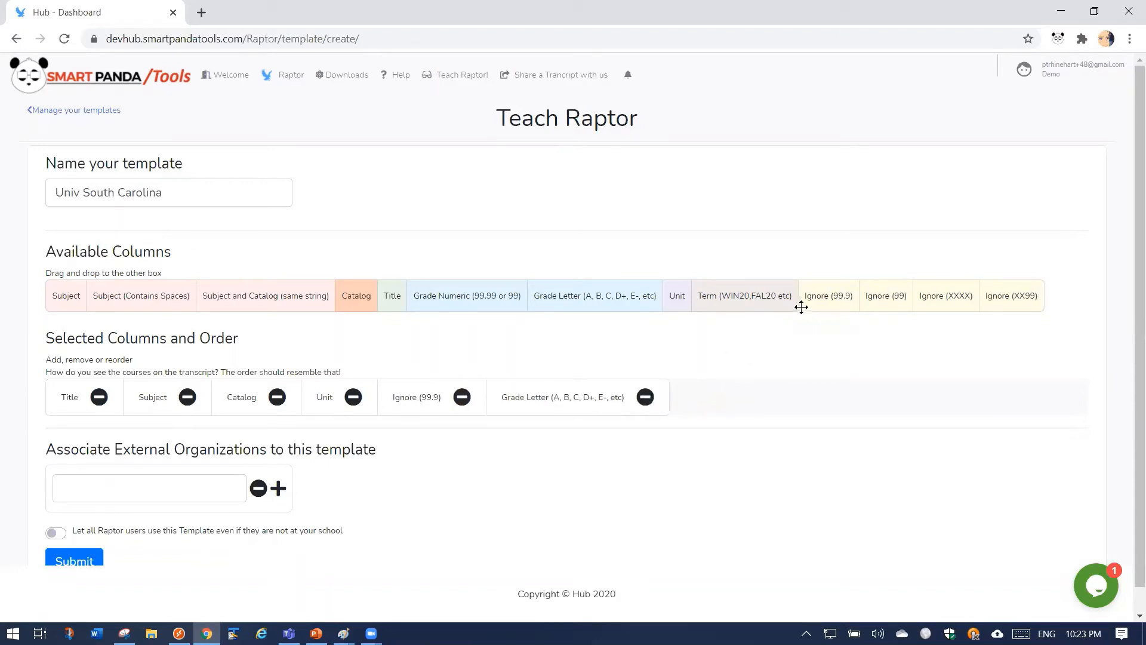
{"action": "left_click_drag", "start_coordinate": [424, 391], "coordinate": [567, 393]}
{"action": "left_click_drag", "start_coordinate": [820, 293], "coordinate": [807, 399]}
{"action": "left_click_drag", "start_coordinate": [842, 293], "coordinate": [836, 398]}
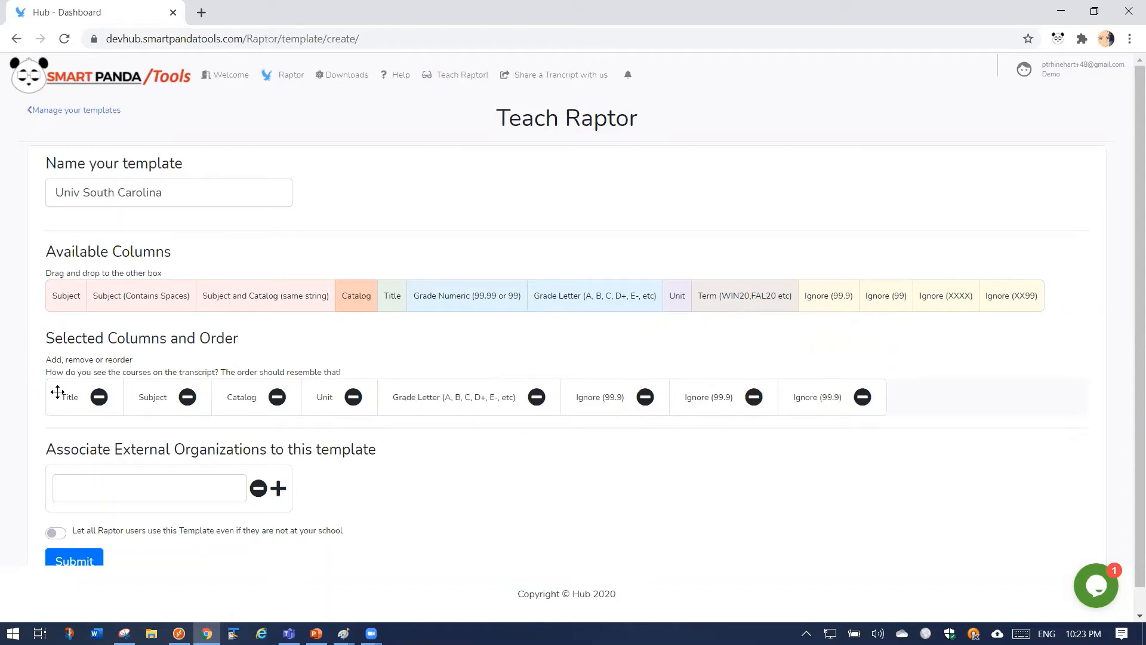
Step: Check the column order on the transcript in Paint, and move Unit ahead of Grade Letter in the Chrome template
{"action": "left_click", "coordinate": [349, 630]}
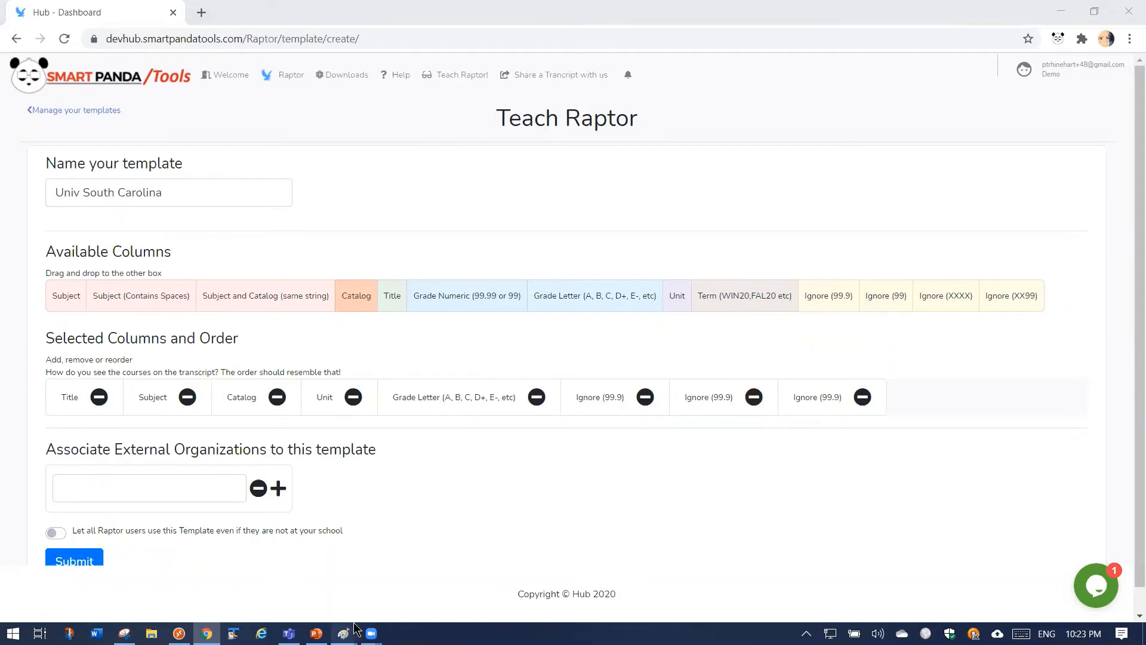
{"action": "left_click", "coordinate": [398, 589]}
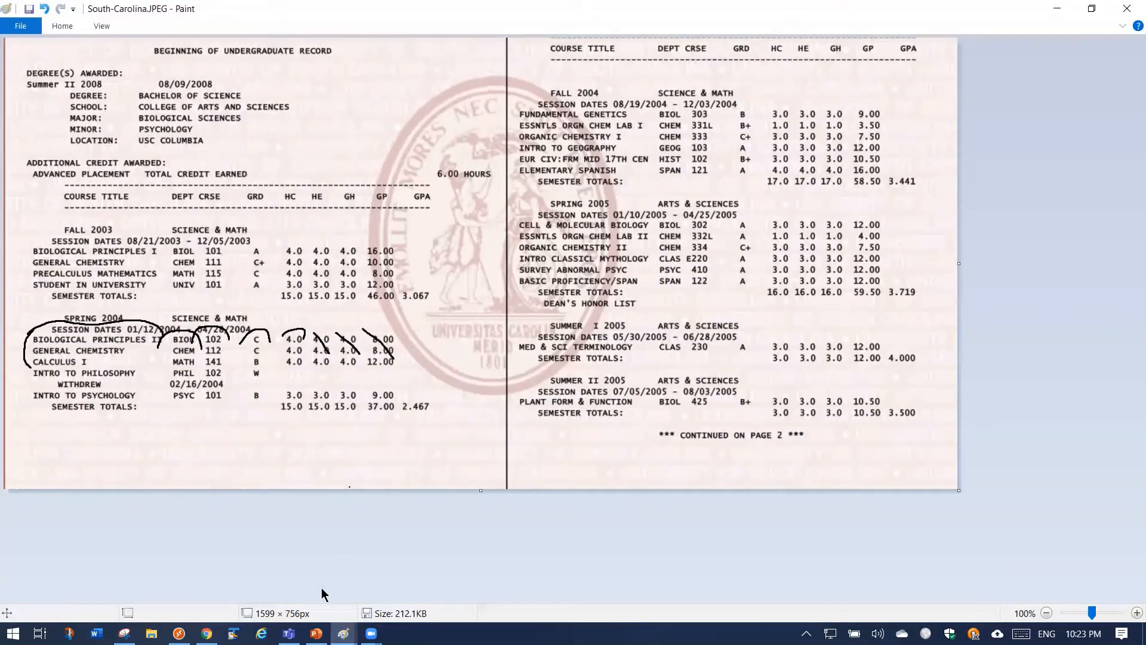
{"action": "left_click", "coordinate": [206, 633]}
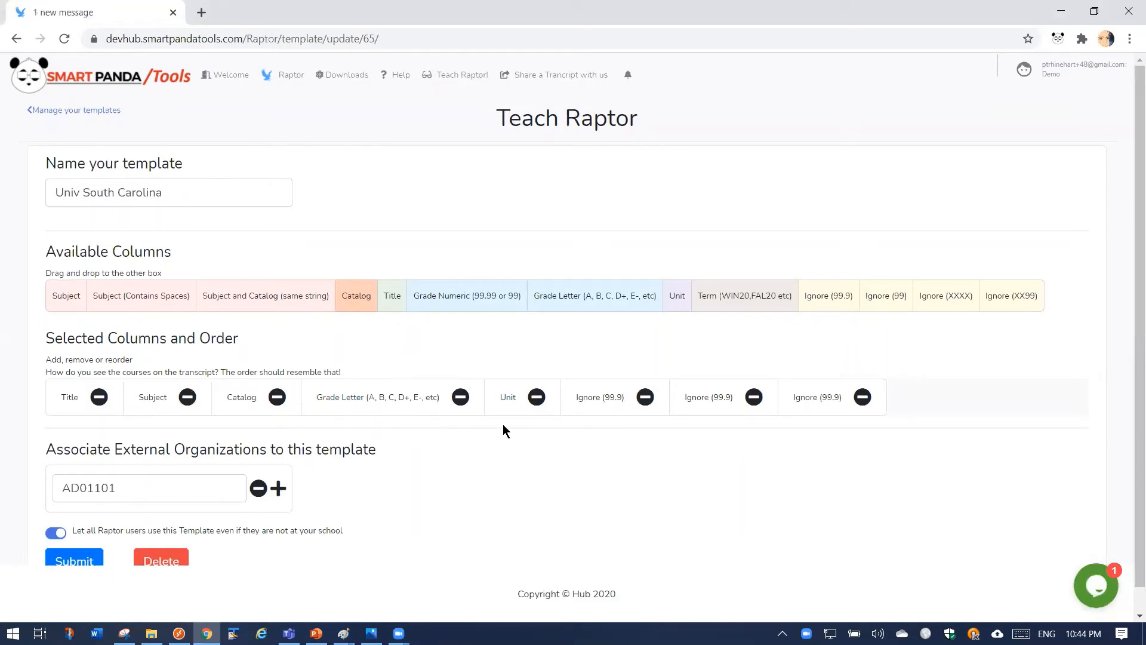
{"action": "left_click_drag", "start_coordinate": [511, 399], "coordinate": [346, 404]}
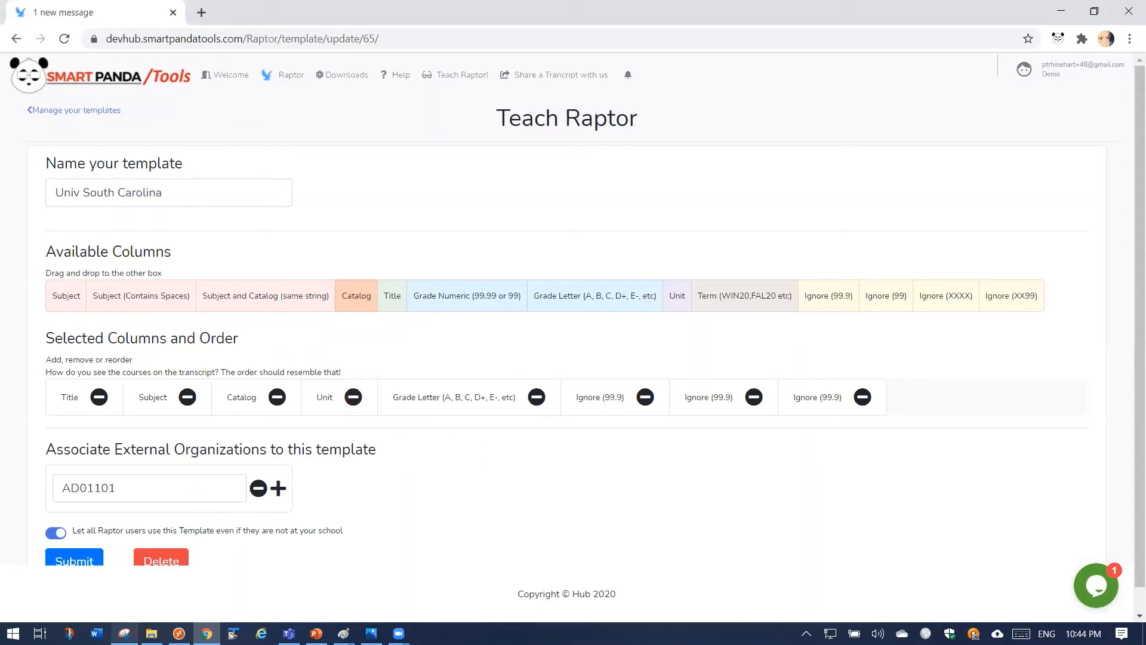
Step: Mark the Fall 2003 Biological Principles I grade and HC value in Snipping Tool, and move Grade Letter ahead of Unit in the Chrome template
{"action": "left_click", "coordinate": [125, 634]}
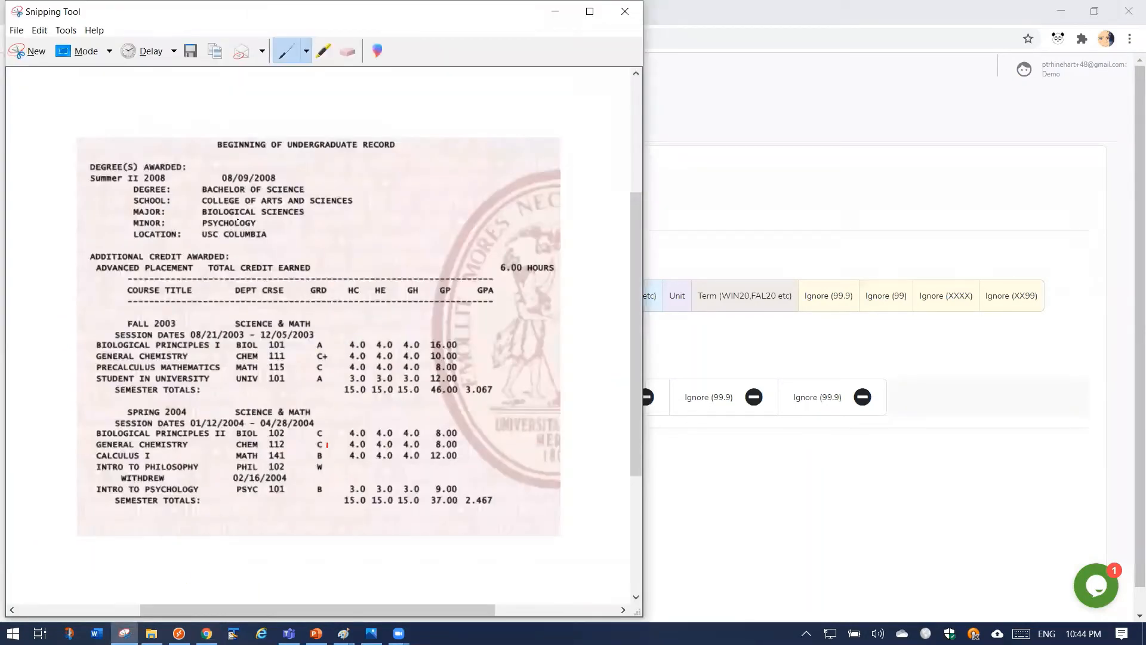
{"action": "left_click_drag", "start_coordinate": [309, 338], "coordinate": [364, 332]}
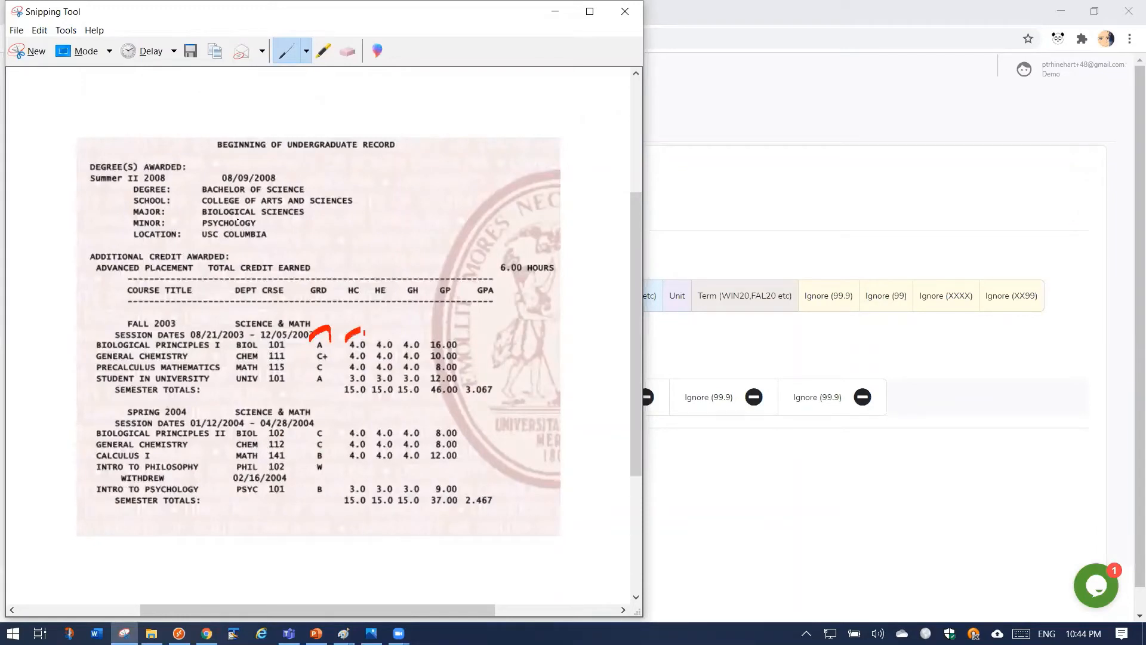
{"action": "left_click", "coordinate": [684, 23]}
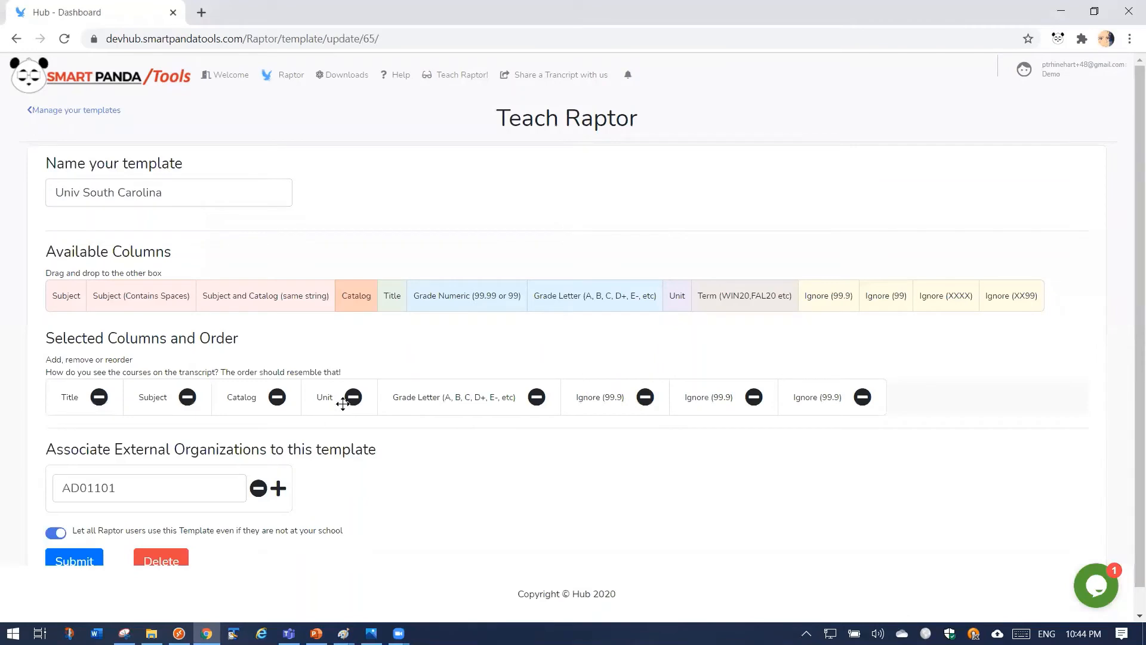
{"action": "left_click_drag", "start_coordinate": [460, 392], "coordinate": [324, 396]}
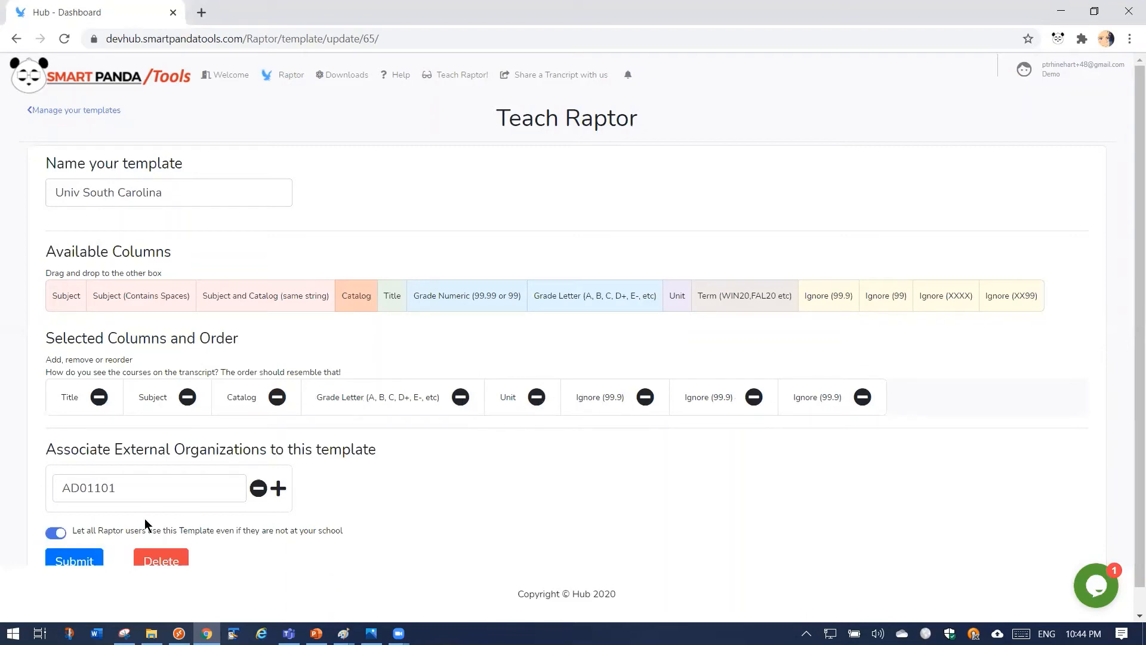
Step: Submit the template and paste the transcript screenshot from Snipping Tool into the Raptor page in Chrome
{"action": "left_click", "coordinate": [74, 560]}
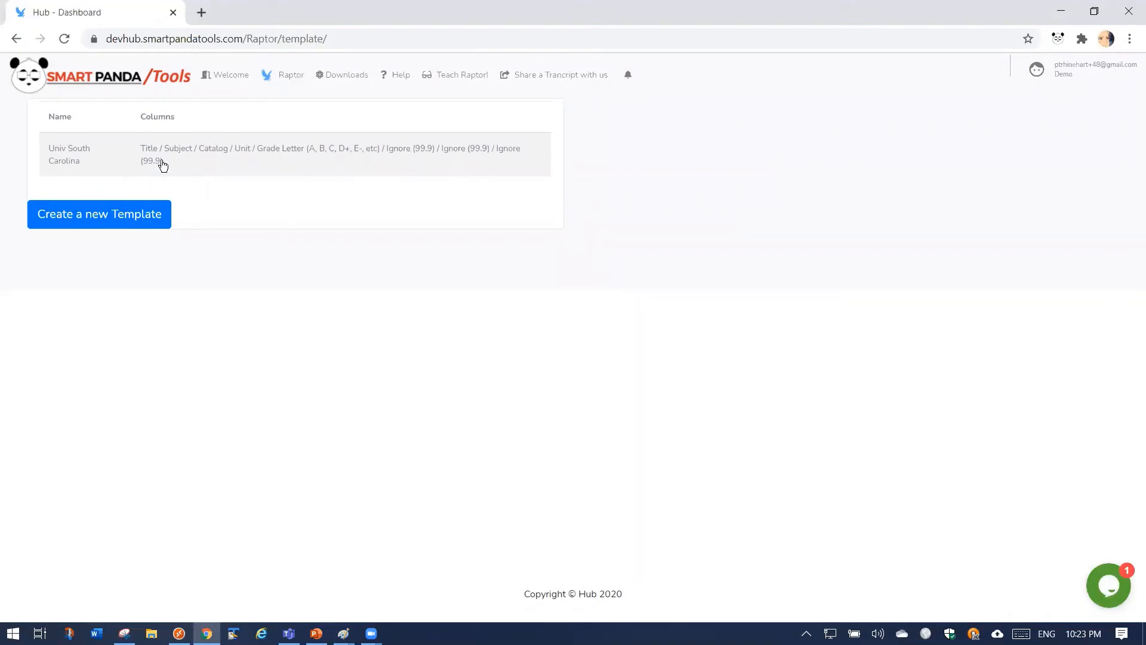
{"action": "left_click", "coordinate": [290, 81]}
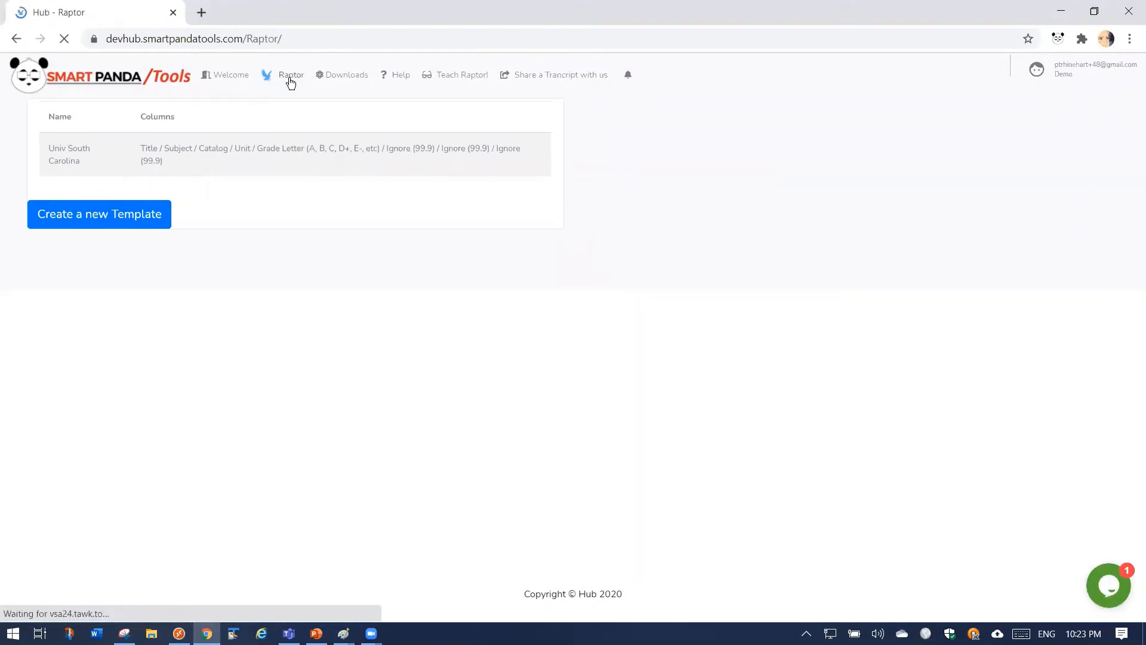
{"action": "left_click", "coordinate": [125, 632]}
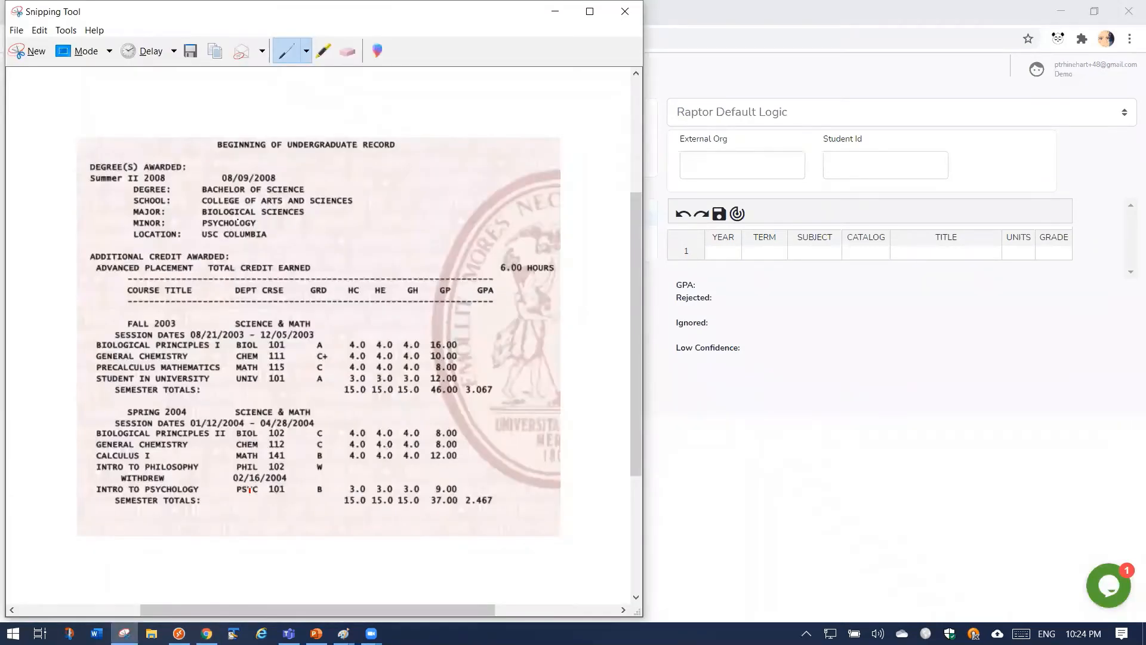
{"action": "left_click", "coordinate": [726, 9]}
{"action": "key", "text": "ctrl+v"}
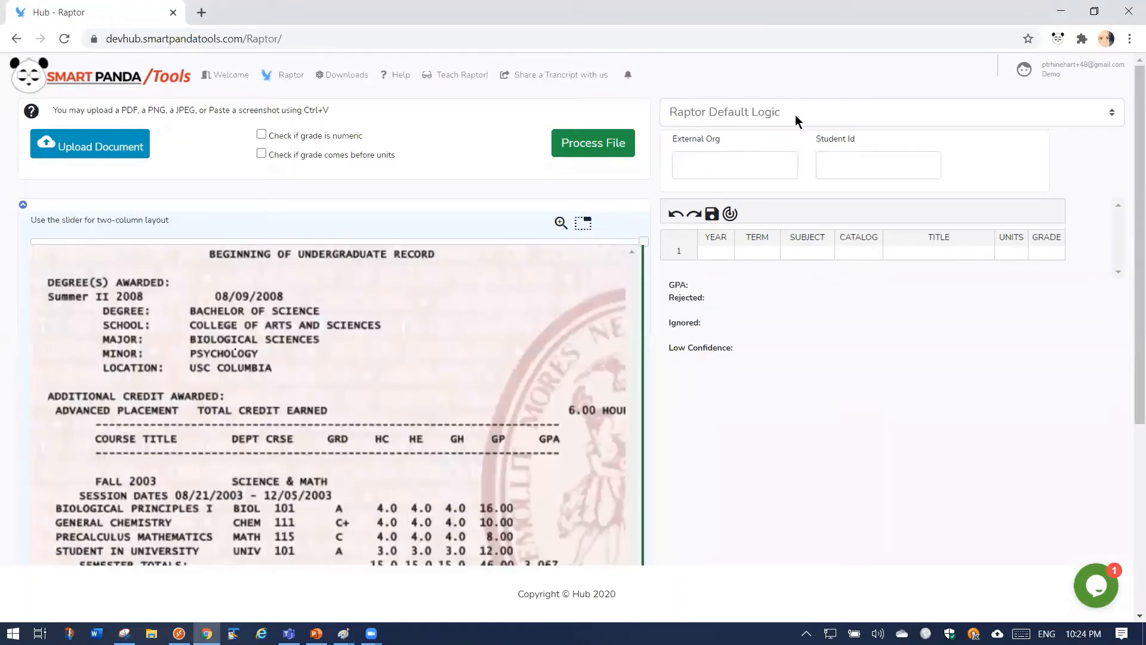
Step: Process the pasted transcript with the Univ South Carolina template and review the used and ignored text
{"action": "left_click", "coordinate": [760, 116]}
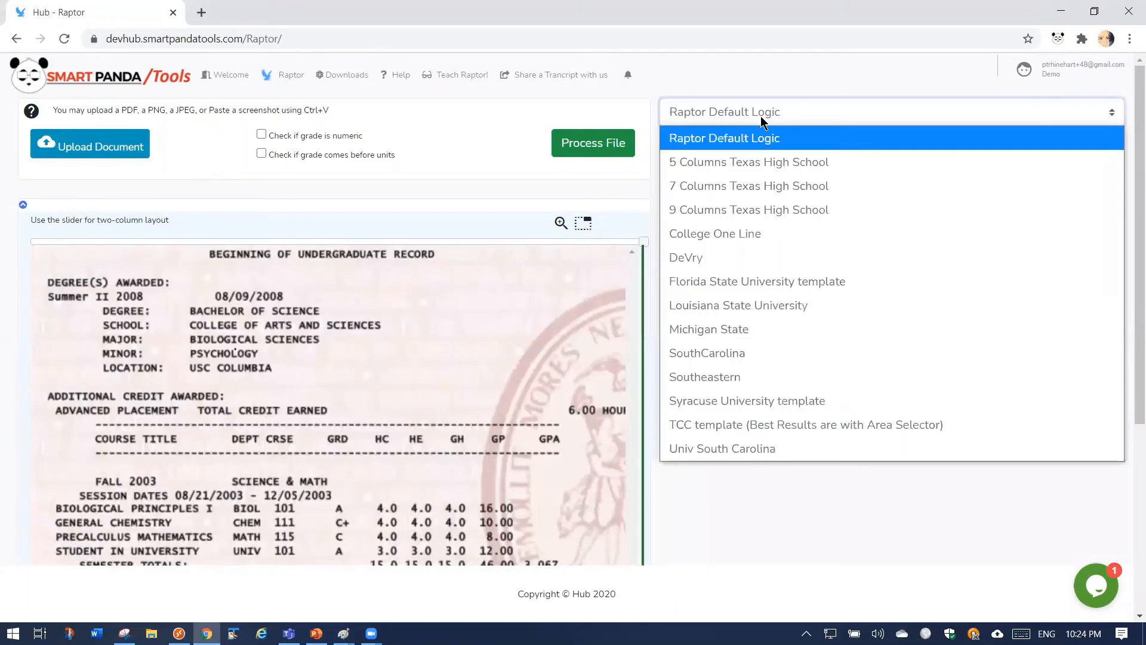
{"action": "left_click", "coordinate": [720, 450]}
{"action": "left_click", "coordinate": [592, 143]}
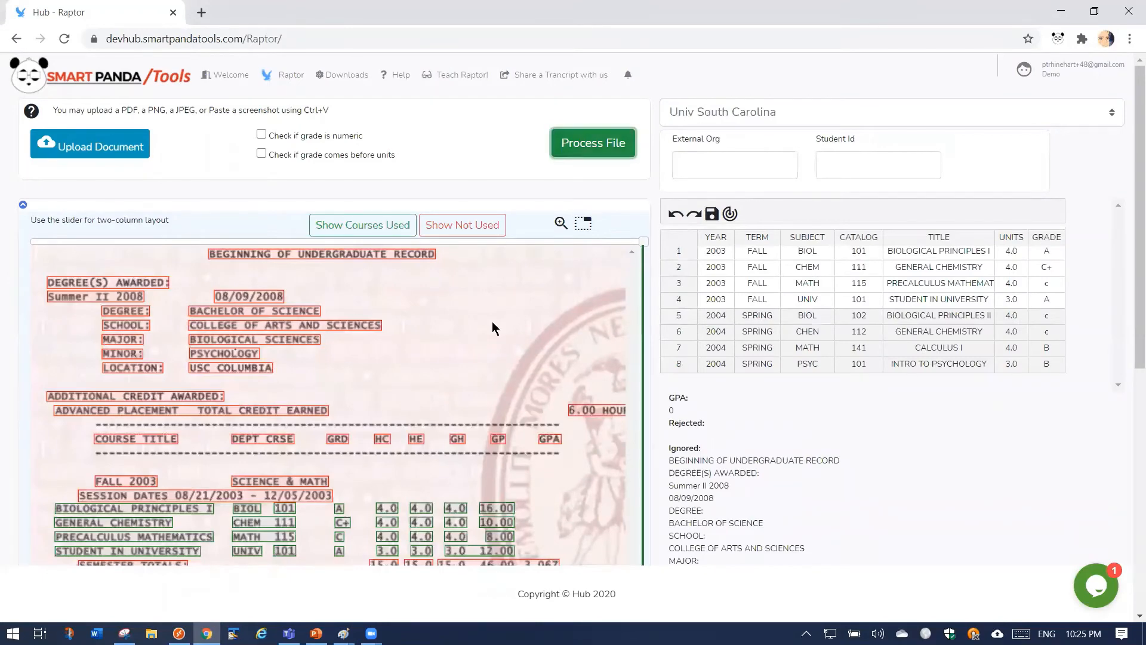
{"action": "scroll", "coordinate": [492, 321], "scroll_direction": "down", "scroll_amount": 3}
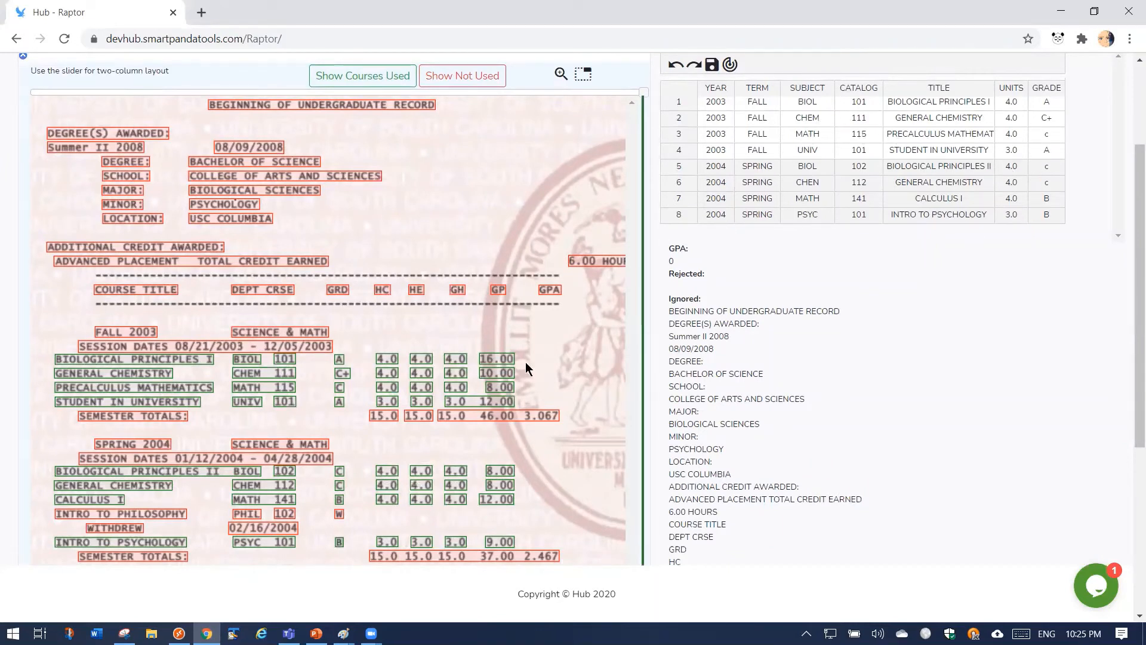
{"action": "scroll", "coordinate": [473, 420], "scroll_direction": "down", "scroll_amount": 1}
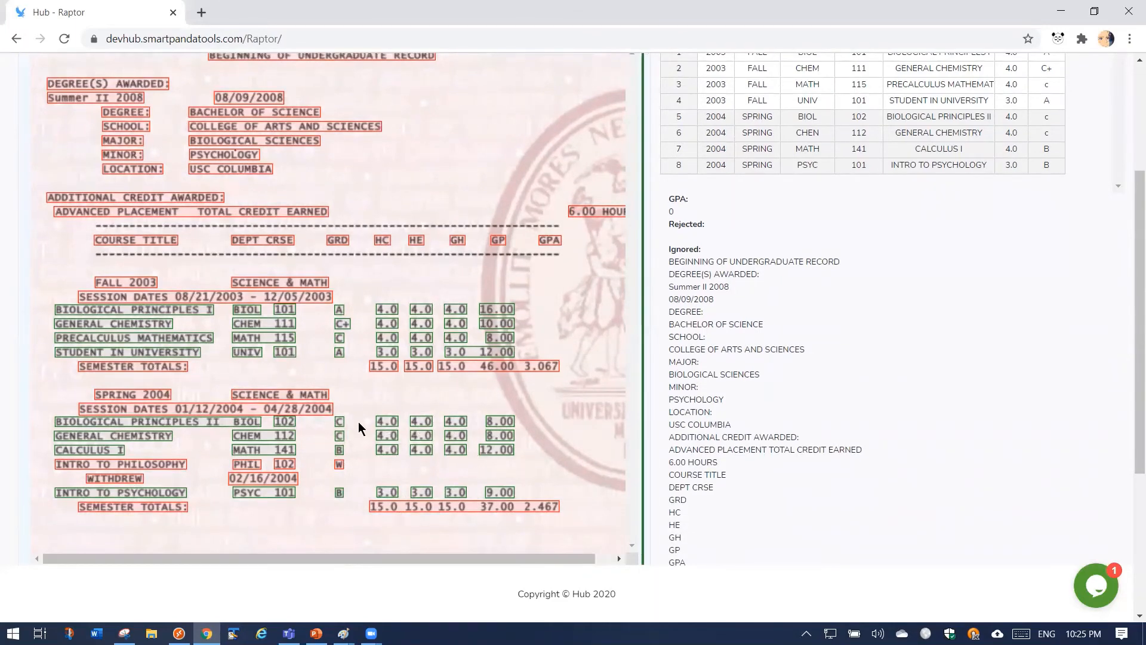
{"action": "scroll", "coordinate": [358, 425], "scroll_direction": "up", "scroll_amount": 4}
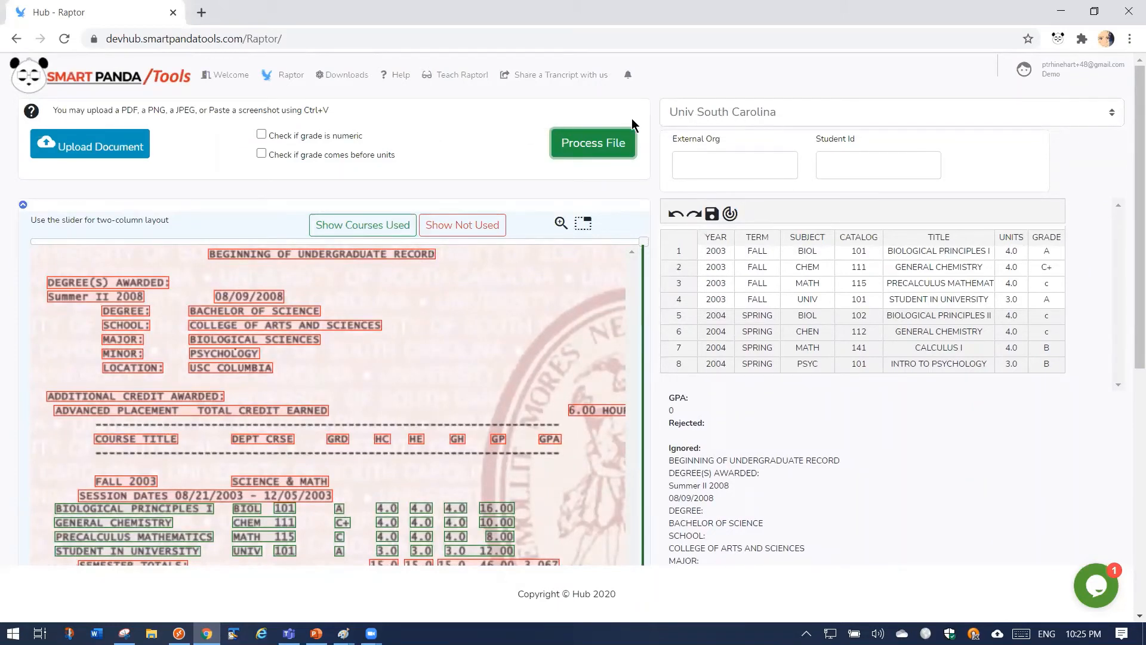
Step: Open the saved Univ South Carolina template for editing from the Teach Raptor template list
{"action": "left_click", "coordinate": [466, 75]}
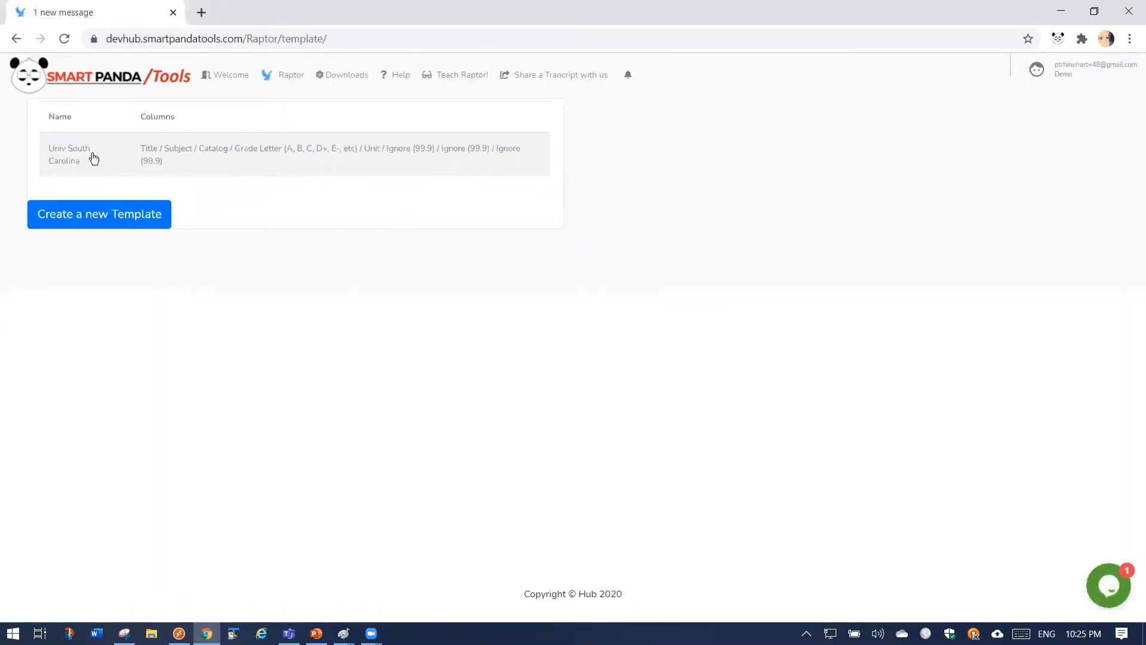
{"action": "left_click", "coordinate": [227, 156]}
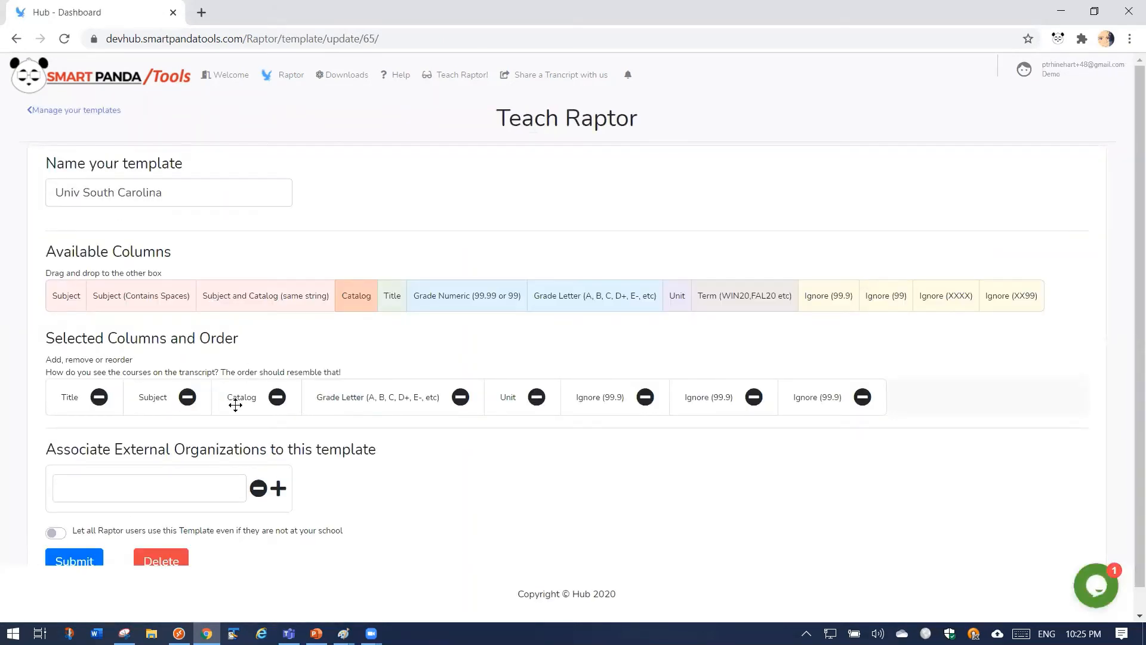
{"action": "mouse_move", "coordinate": [236, 399]}
{"action": "left_mouse_down"}
{"action": "mouse_move", "coordinate": [343, 400]}
{"action": "mouse_move", "coordinate": [197, 399]}
{"action": "mouse_move", "coordinate": [234, 399]}
{"action": "left_mouse_up"}
{"action": "scroll", "coordinate": [436, 419], "scroll_direction": "down", "scroll_amount": 1}
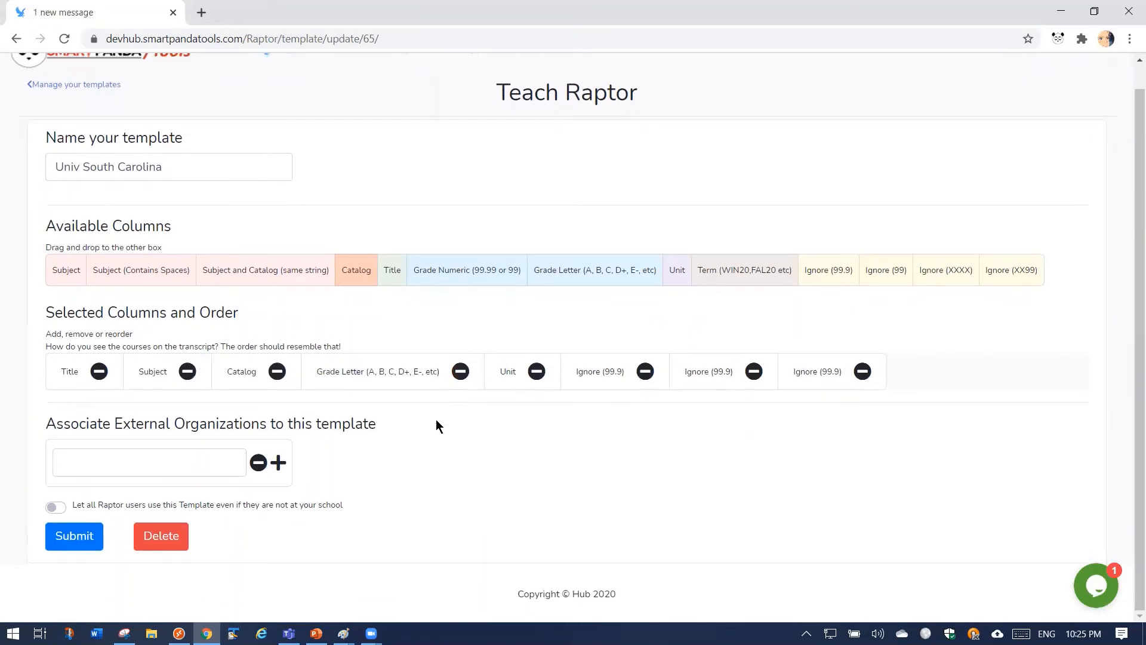
Step: Associate the external organizations 00010128 and AD01101 with the template
{"action": "left_click", "coordinate": [172, 468]}
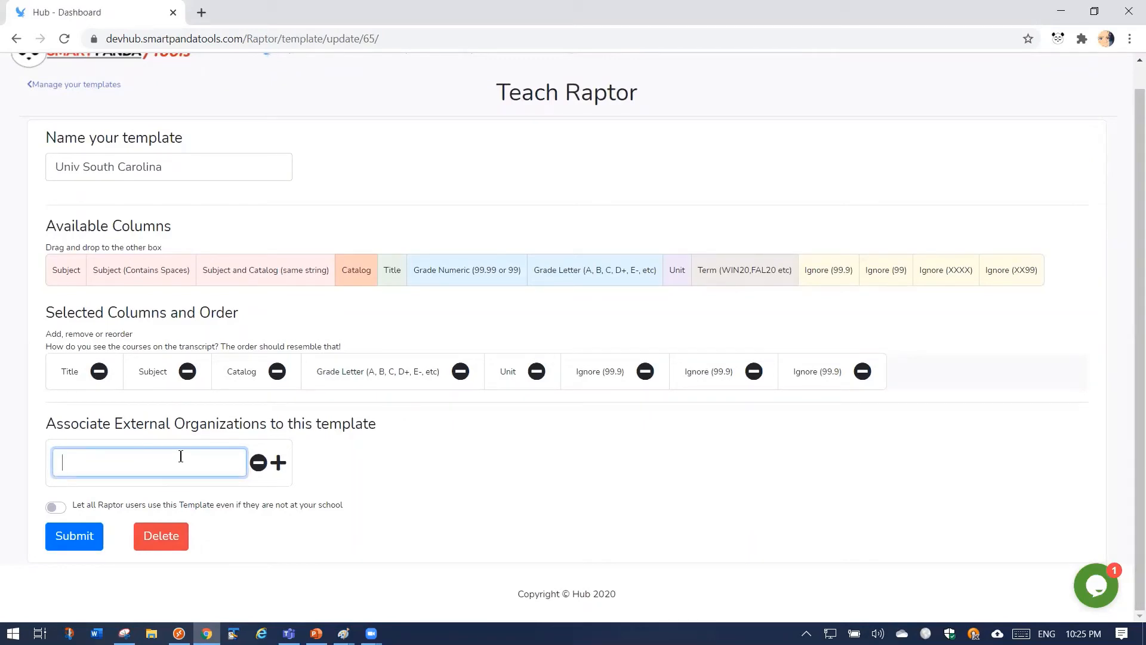
{"action": "type", "text": "00010128"}
{"action": "left_click", "coordinate": [278, 463]}
{"action": "left_click", "coordinate": [145, 506]}
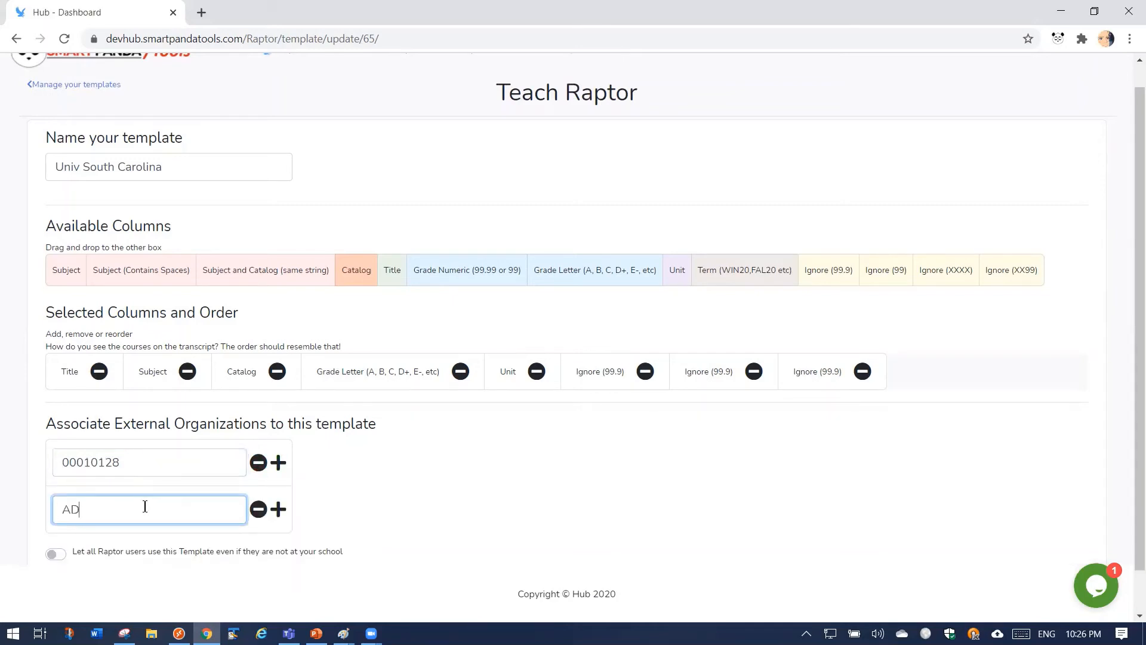
{"action": "type", "text": "AD01101"}
{"action": "left_click", "coordinate": [400, 501]}
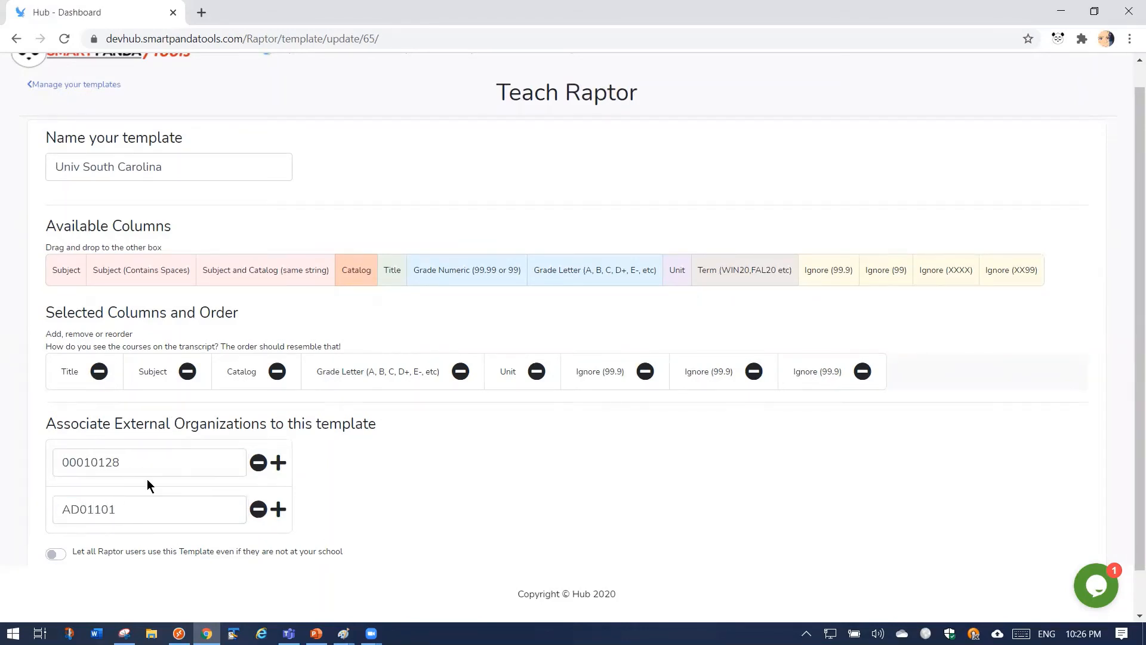
{"action": "left_click_drag", "start_coordinate": [135, 468], "coordinate": [32, 469]}
{"action": "left_click", "coordinate": [134, 509]}
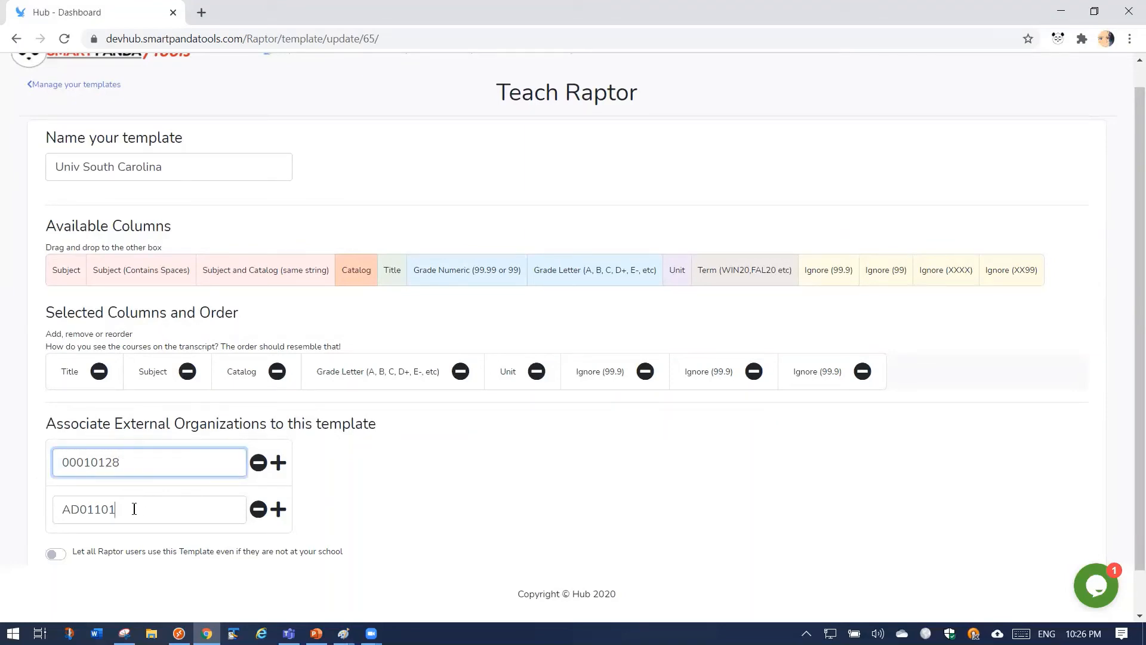
{"action": "left_click_drag", "start_coordinate": [134, 508], "coordinate": [40, 506]}
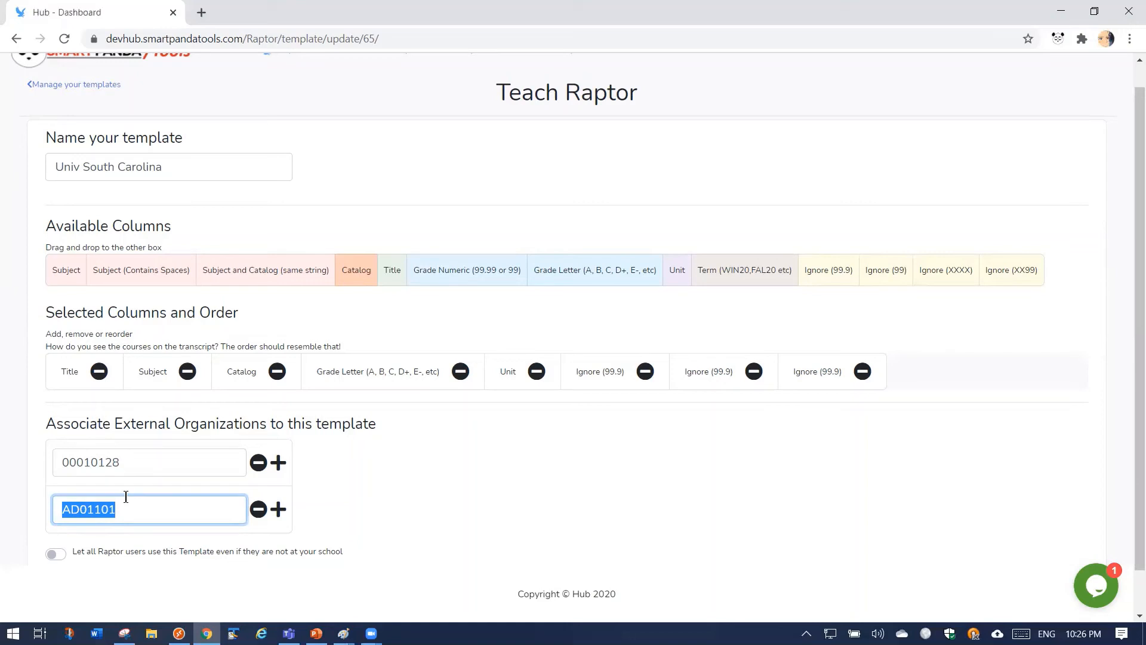
{"action": "scroll", "coordinate": [126, 497], "scroll_direction": "down", "scroll_amount": 1}
{"action": "scroll", "coordinate": [128, 500], "scroll_direction": "up", "scroll_amount": 1}
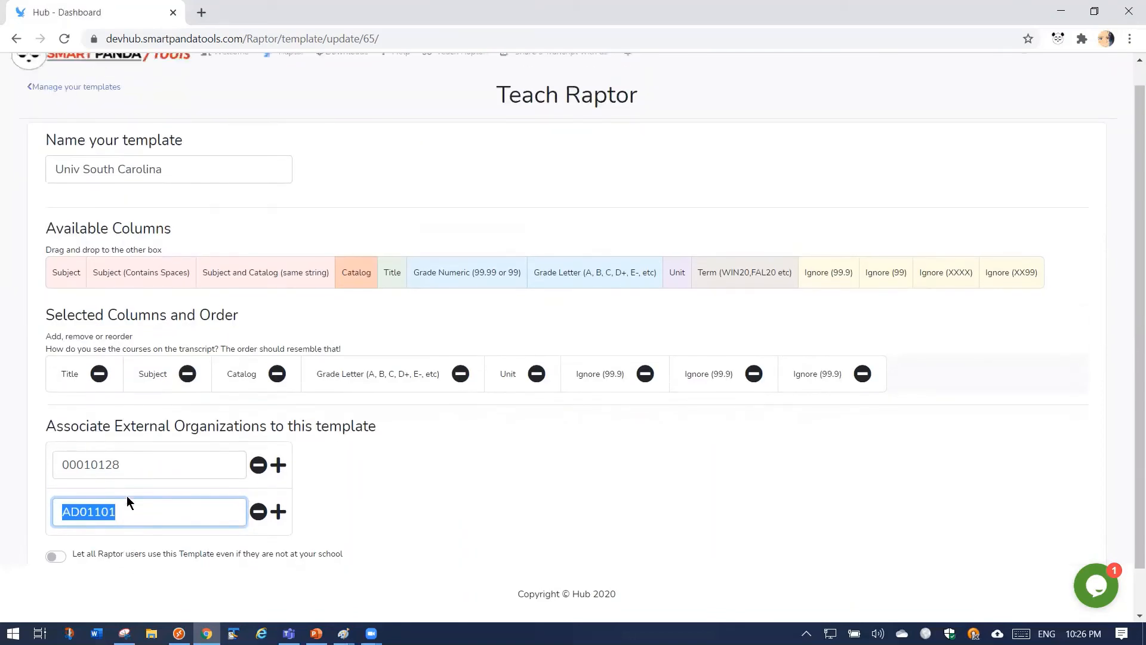
Step: Remove external organization 00010128, let all Raptor users use the template, and submit it
{"action": "left_click", "coordinate": [258, 468]}
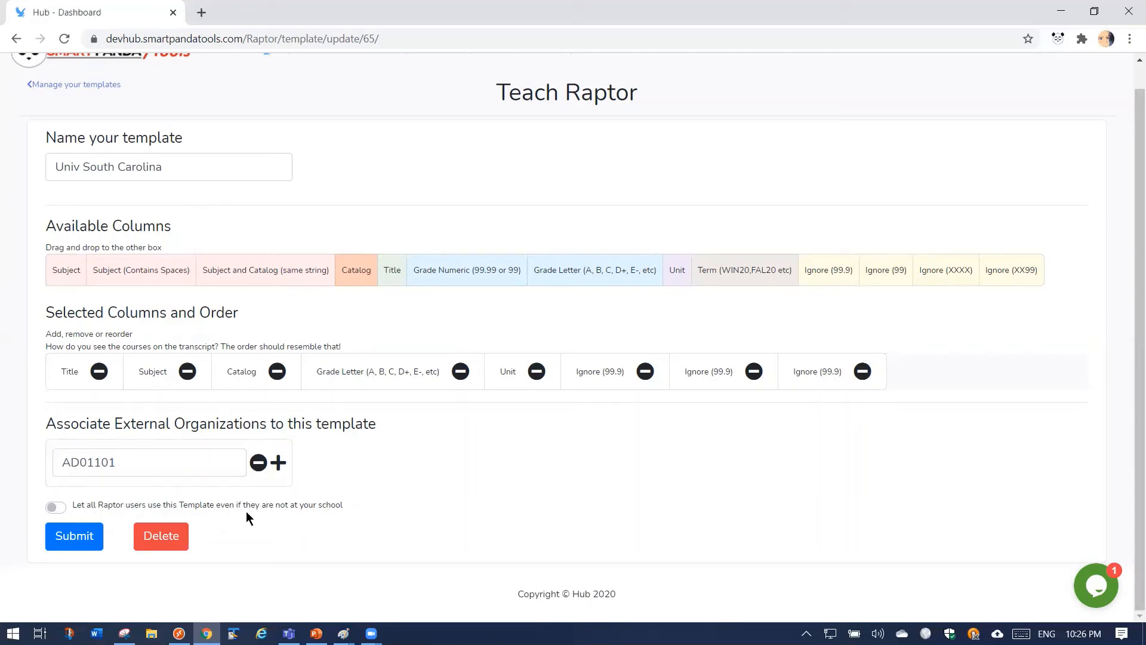
{"action": "left_click", "coordinate": [57, 505]}
{"action": "left_click", "coordinate": [85, 538]}
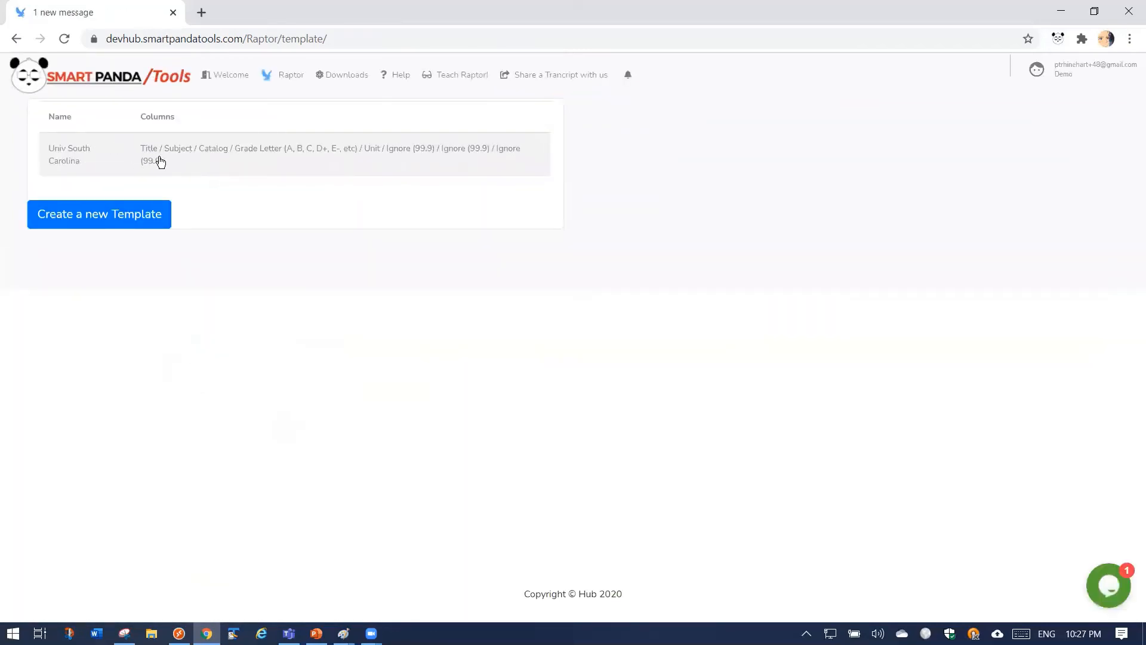
Step: Look for Univ South Carolina among Raptor's processing templates, and reopen the saved template from Teach Raptor to review its settings
{"action": "left_click", "coordinate": [281, 76]}
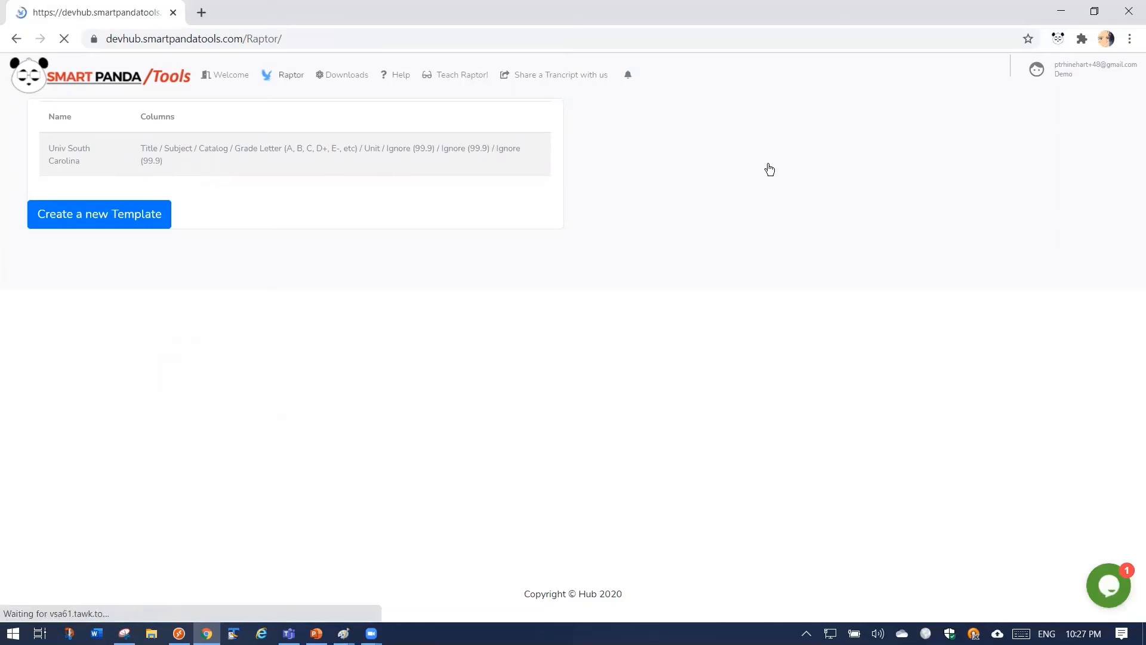
{"action": "left_click", "coordinate": [808, 115]}
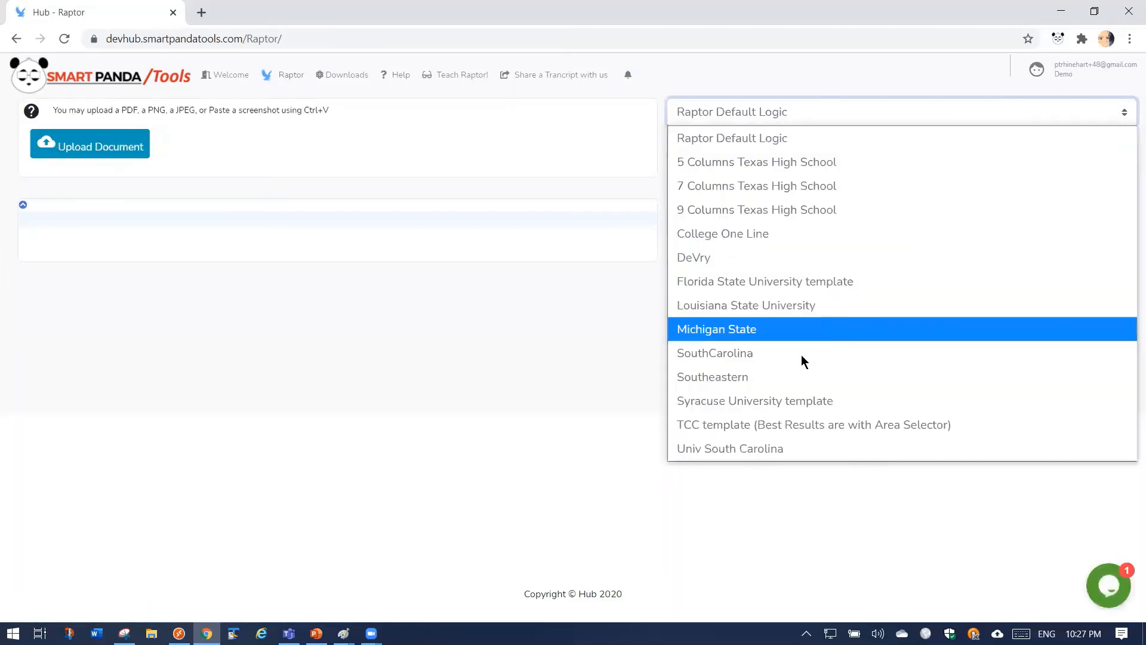
{"action": "left_click", "coordinate": [467, 74]}
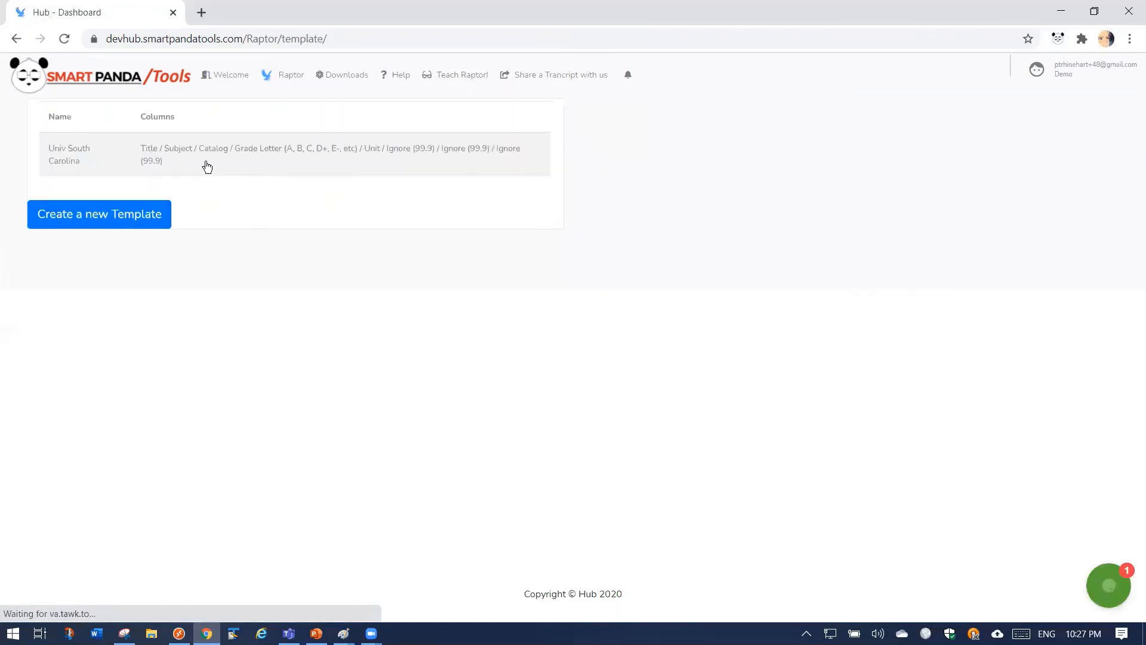
{"action": "left_click", "coordinate": [207, 166]}
{"action": "scroll", "coordinate": [261, 280], "scroll_direction": "down", "scroll_amount": 1}
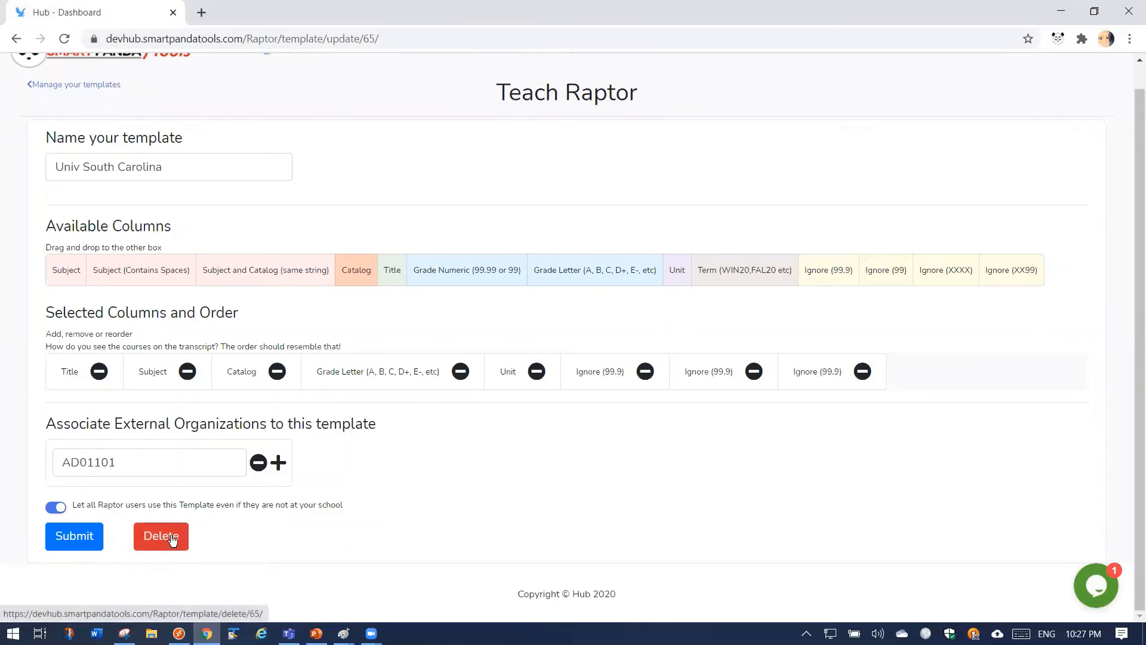
{"action": "scroll", "coordinate": [187, 505], "scroll_direction": "up", "scroll_amount": 1}
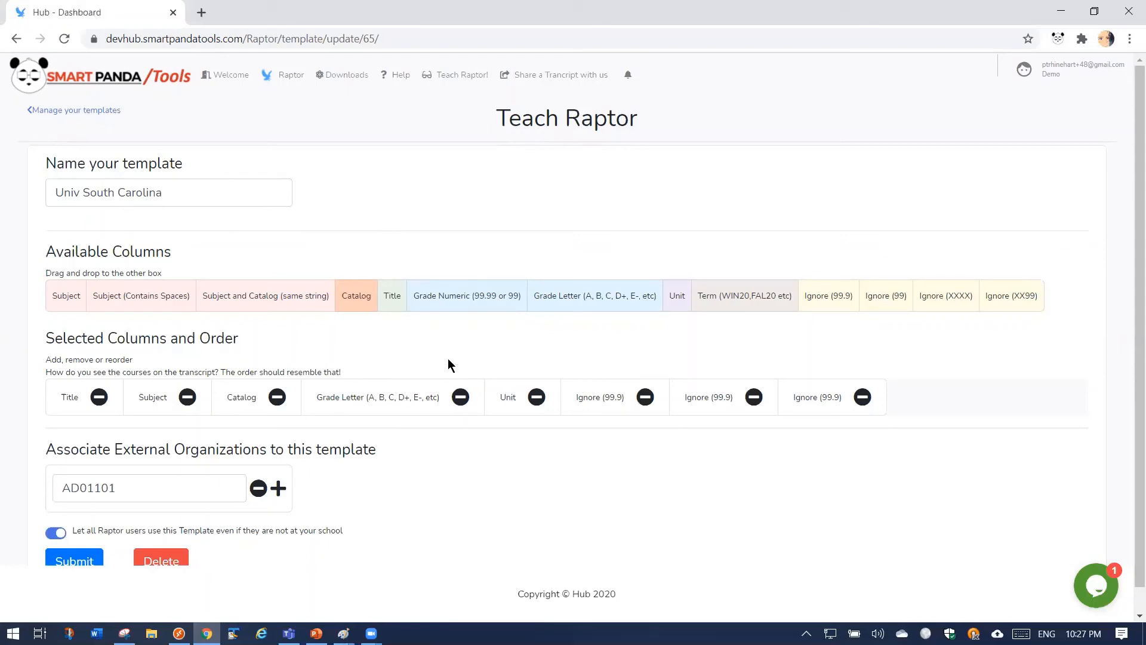
Step: Review the Raptor help resources and the live chat form, closing the chat after returning to the template list
{"action": "left_click", "coordinate": [396, 79]}
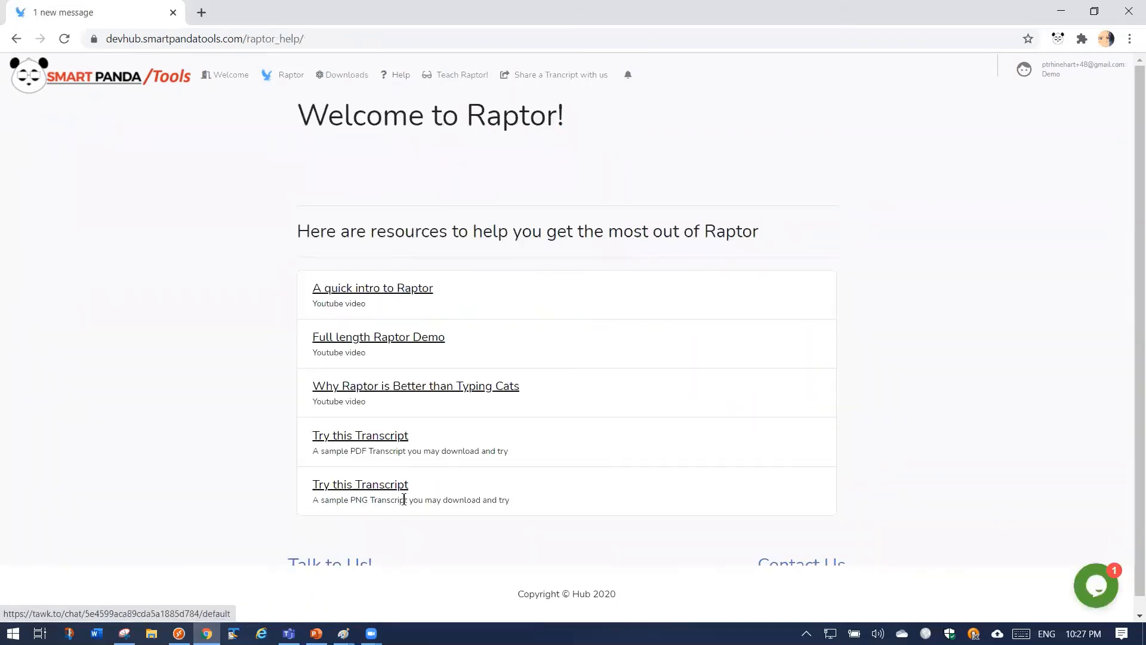
{"action": "scroll", "coordinate": [406, 498], "scroll_direction": "down", "scroll_amount": 1}
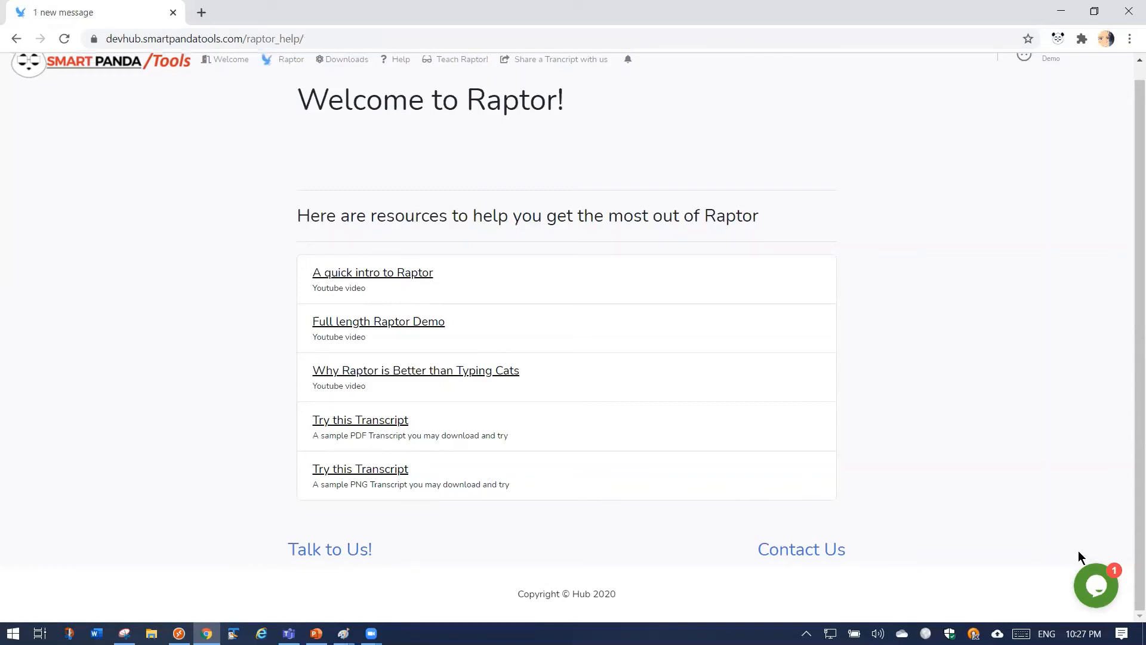
{"action": "left_click", "coordinate": [1095, 587]}
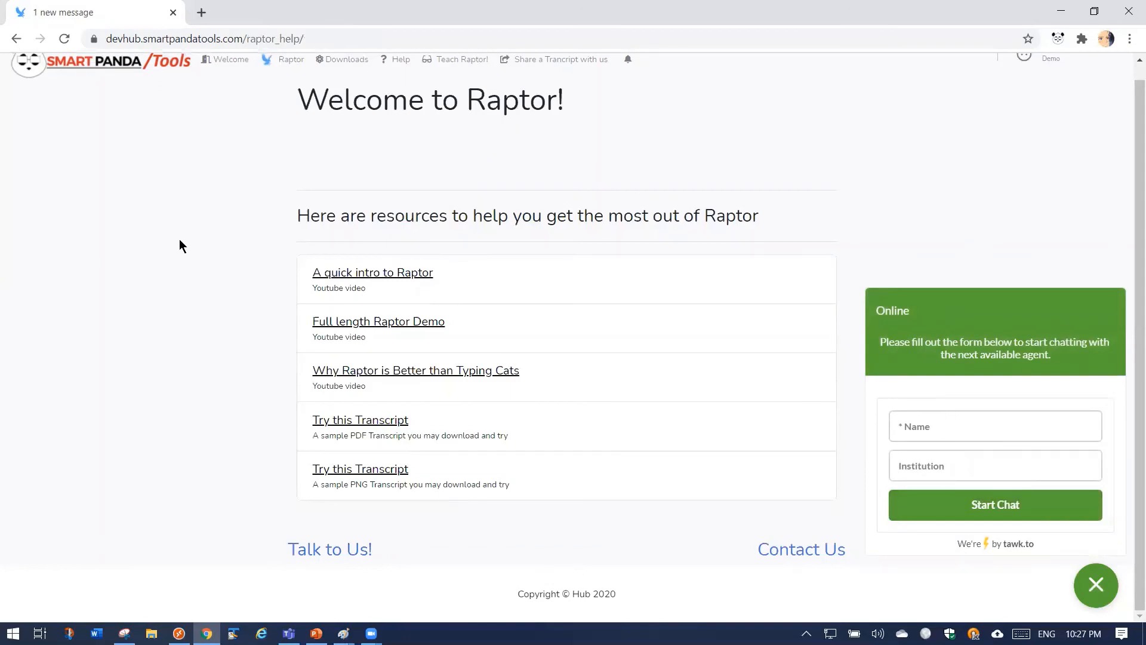
{"action": "scroll", "coordinate": [179, 245], "scroll_direction": "up", "scroll_amount": 1}
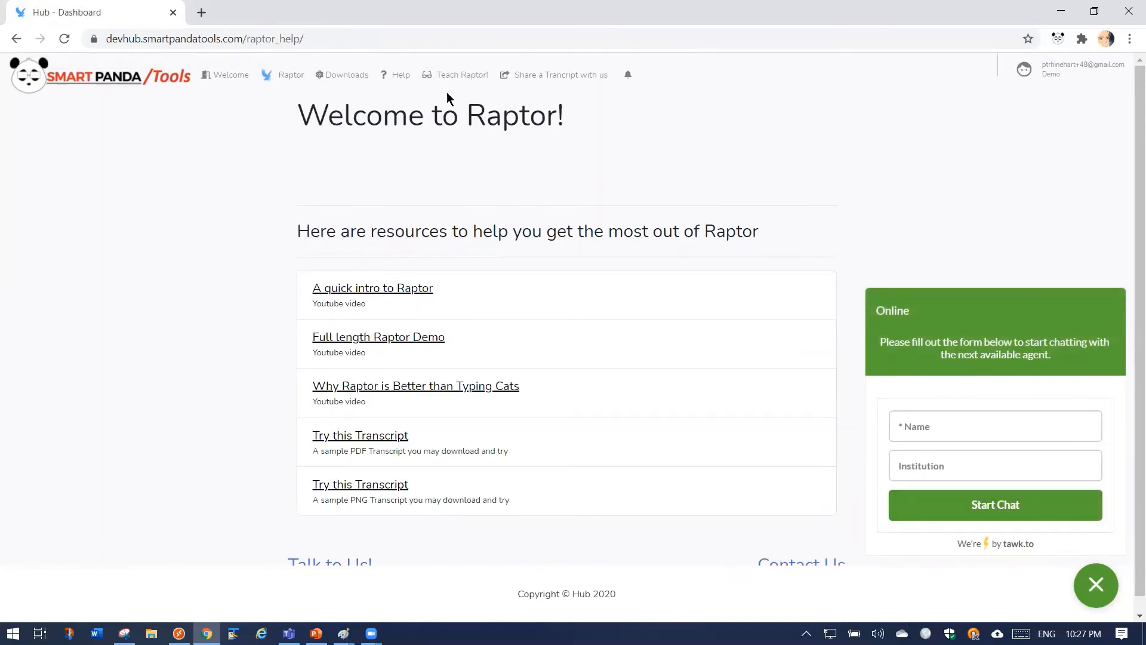
{"action": "left_click", "coordinate": [456, 80]}
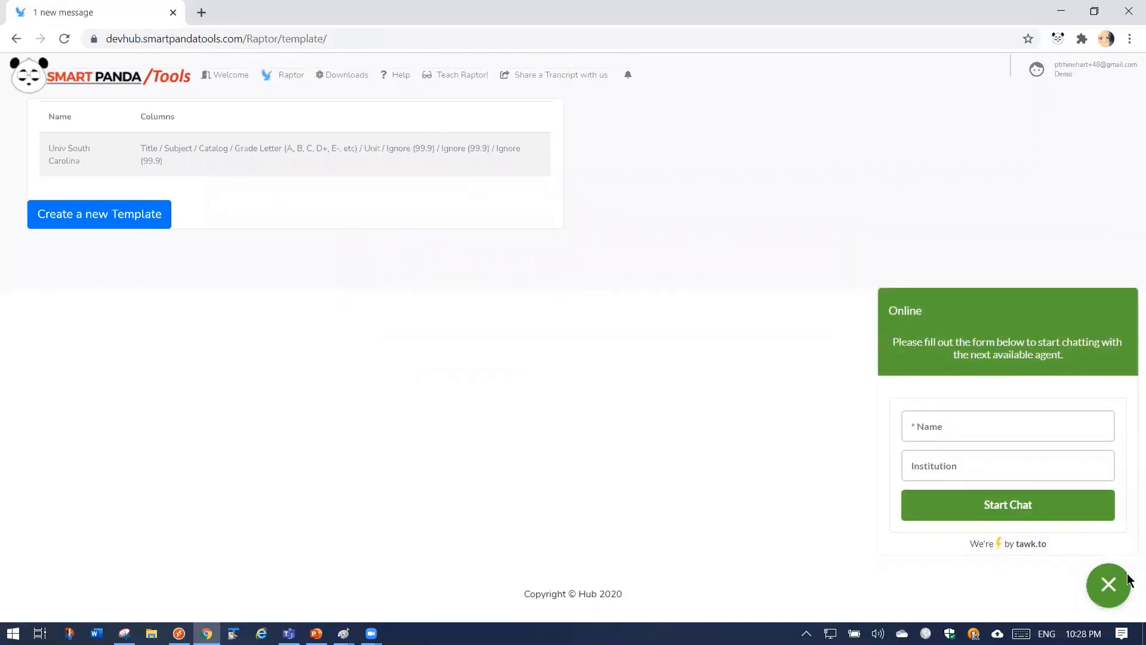
{"action": "left_click", "coordinate": [1109, 585]}
Step: Switch to PowerPoint to view the February 2021 Raptor Update slide, and return to Raptor in the browser
{"action": "left_click", "coordinate": [316, 633]}
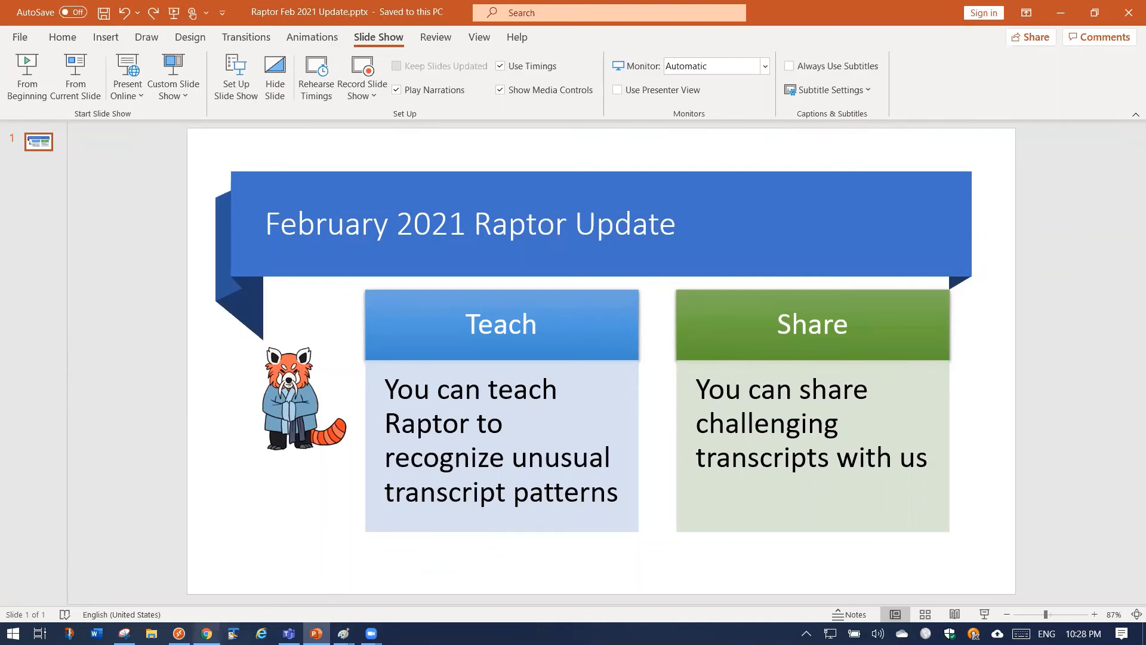
{"action": "mouse_move", "coordinate": [206, 633]}
{"action": "left_click", "coordinate": [233, 604]}
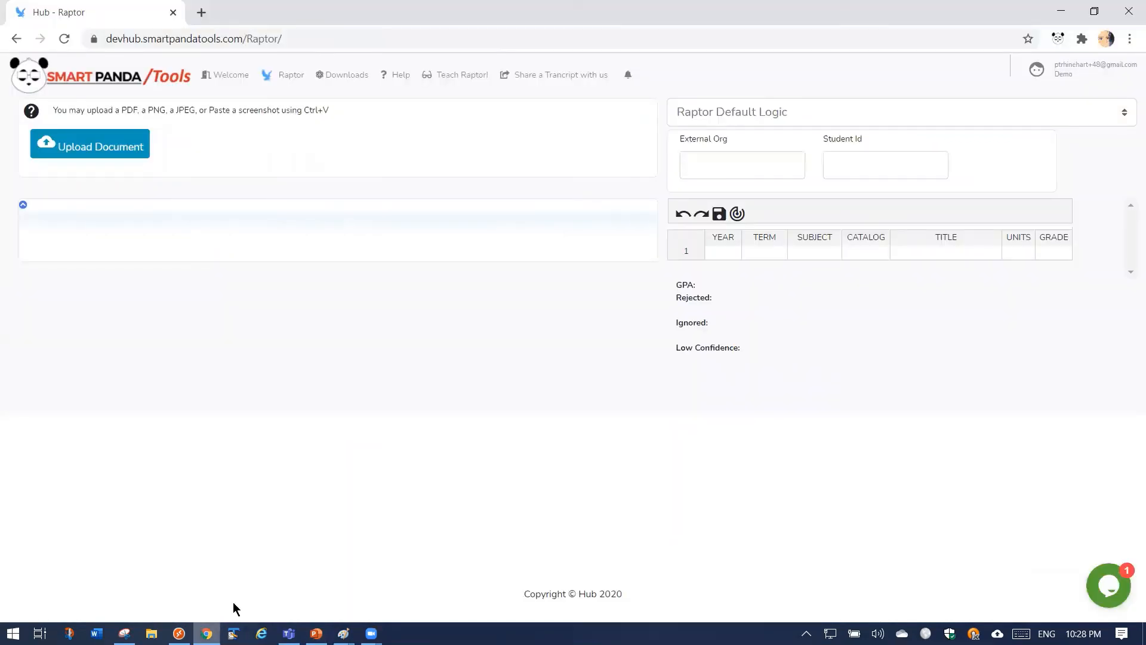
Step: Open the page for sharing a transcript with SmartPanda Tools and attach the file Palm-beach-state.pdf
{"action": "left_click", "coordinate": [554, 78]}
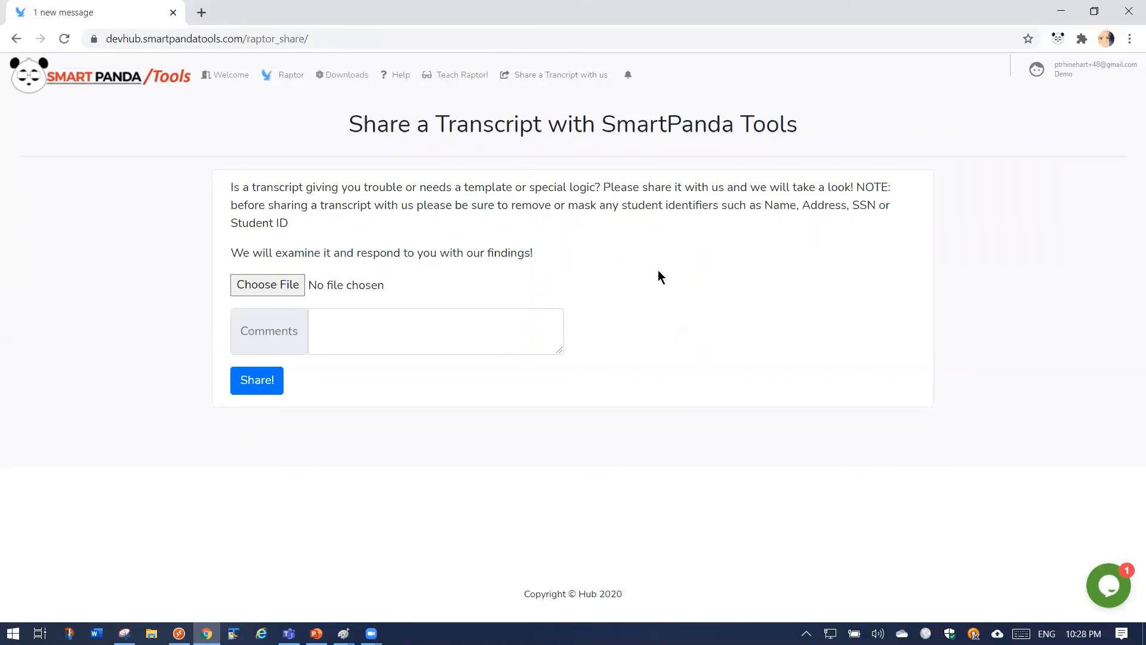
{"action": "left_click", "coordinate": [124, 634]}
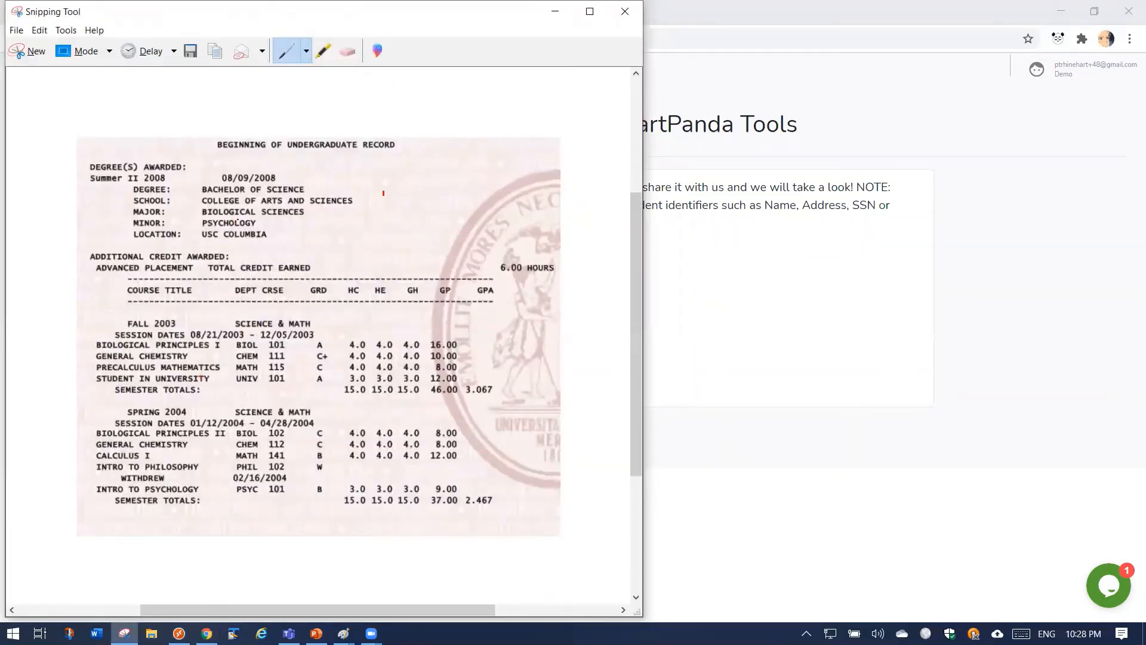
{"action": "left_click", "coordinate": [823, 228]}
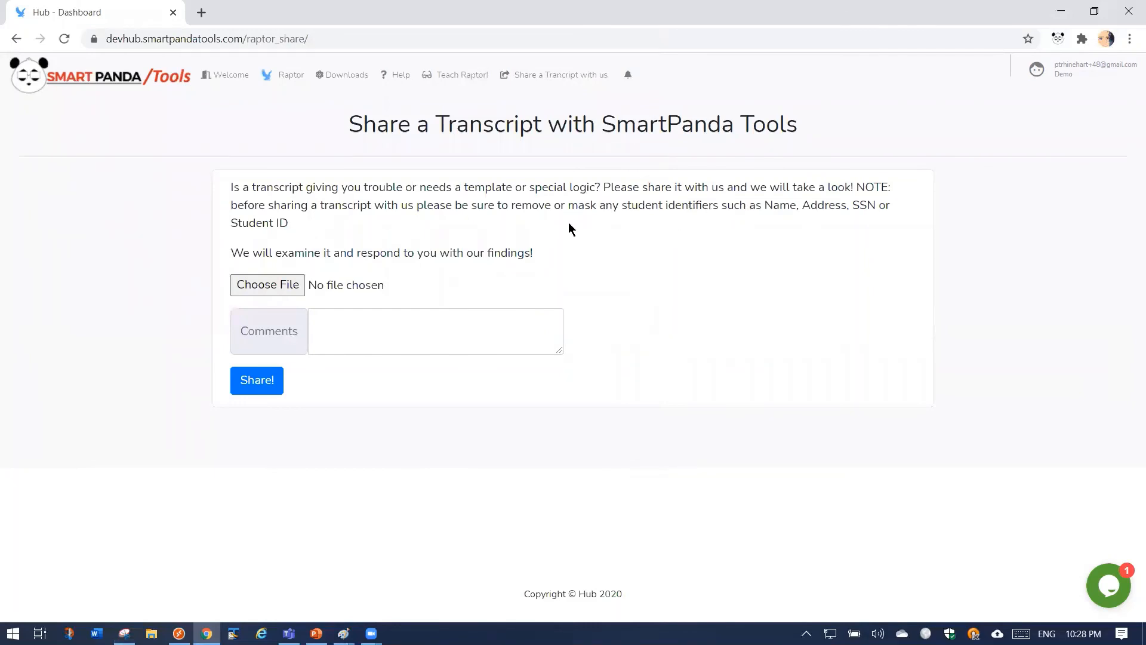
{"action": "left_click", "coordinate": [277, 285]}
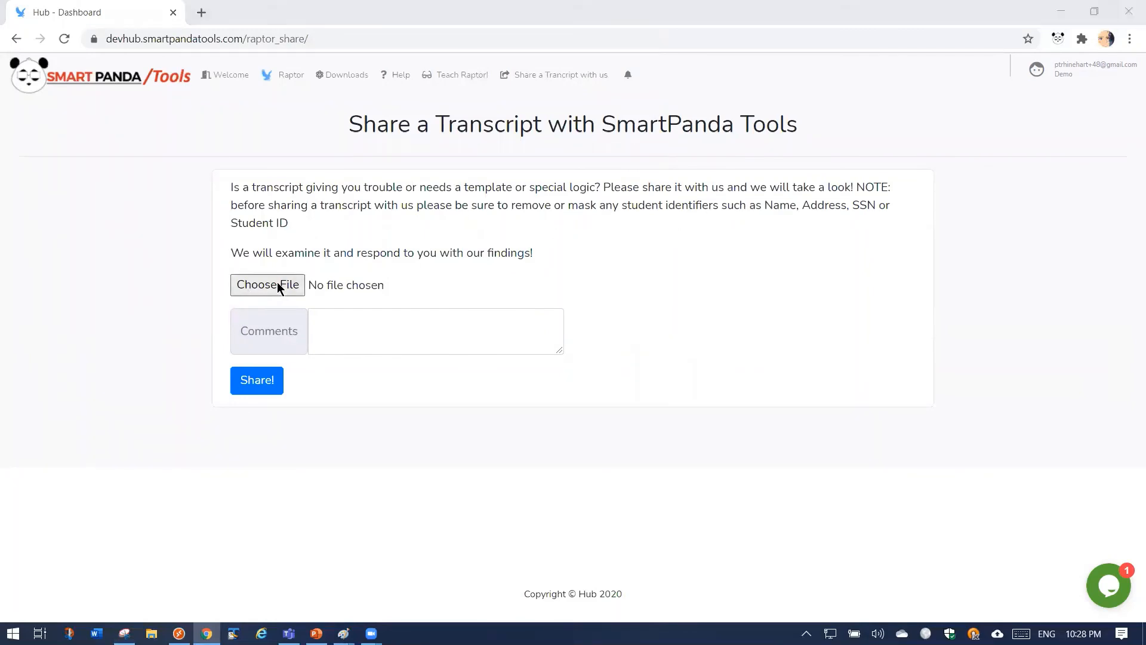
{"action": "key", "text": "Return"}
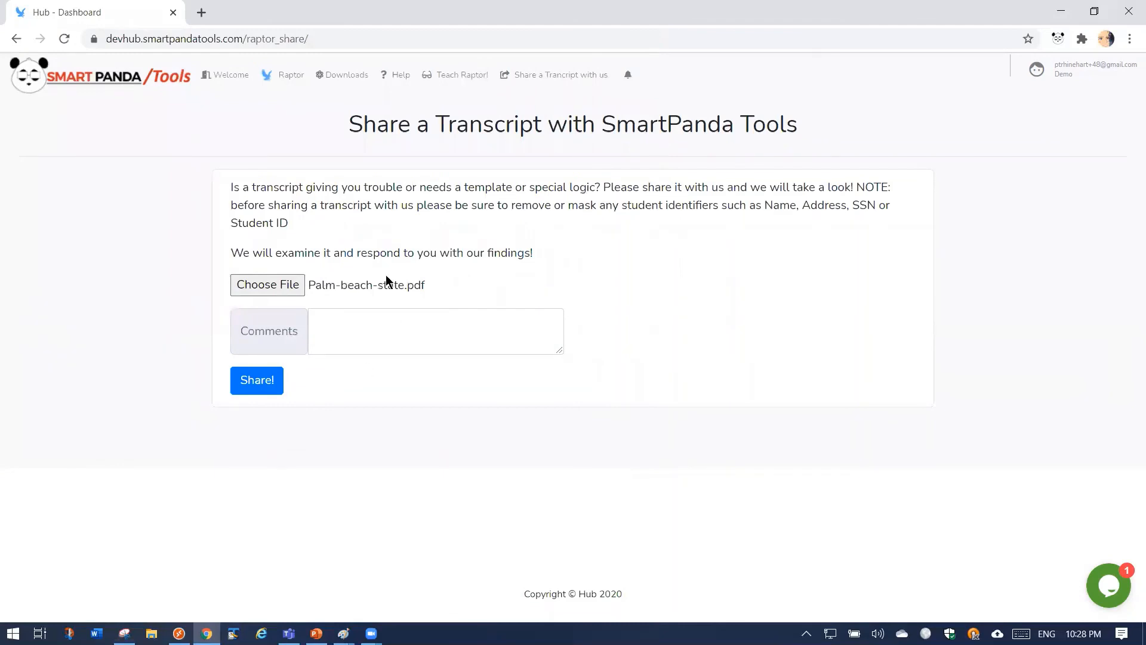
Step: Enter the comment "This one is not working, the title isn't being read correctly" and share the transcript
{"action": "left_click", "coordinate": [387, 330]}
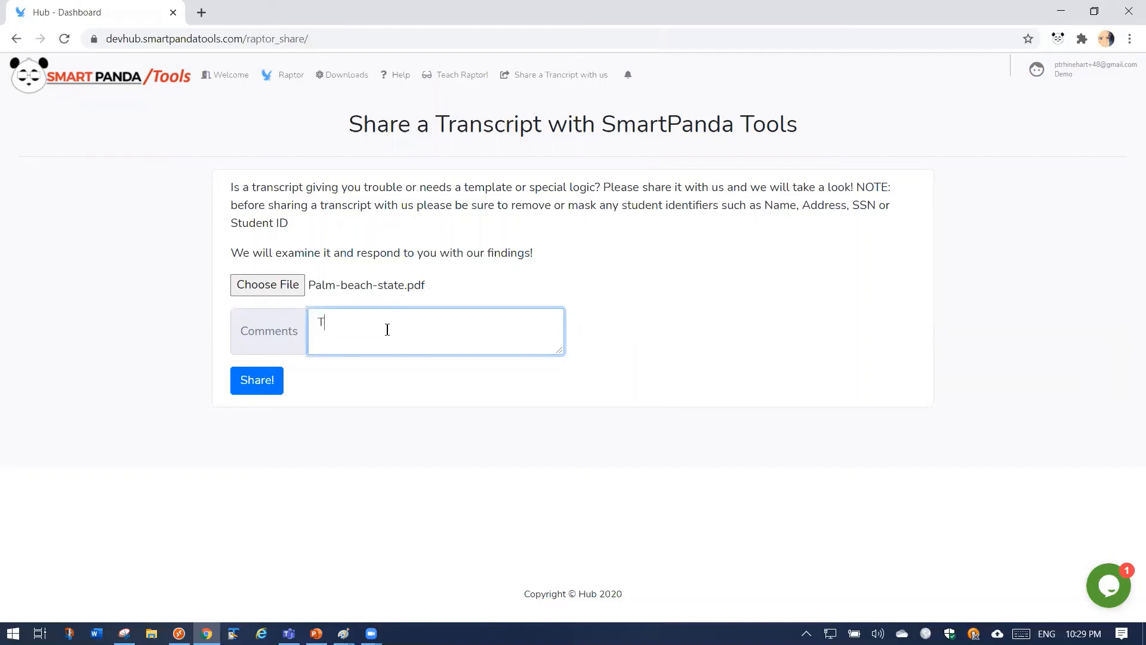
{"action": "type", "text": "This one is not working, the title isn't being read cor"}
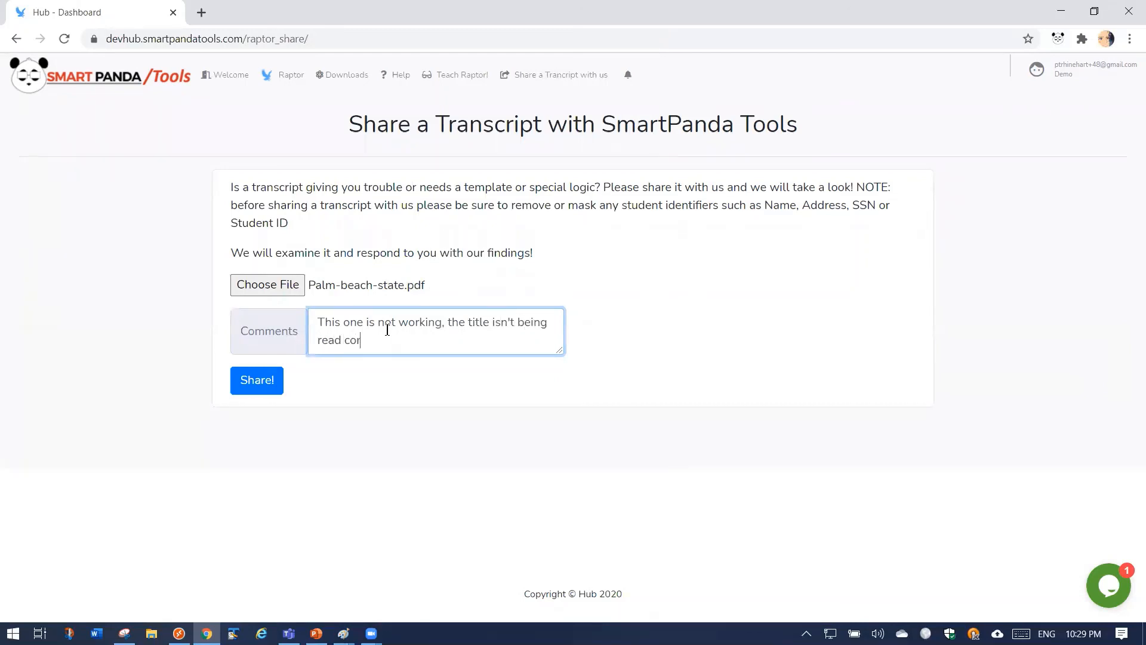
{"action": "type", "text": "rectly"}
{"action": "left_click", "coordinate": [265, 380]}
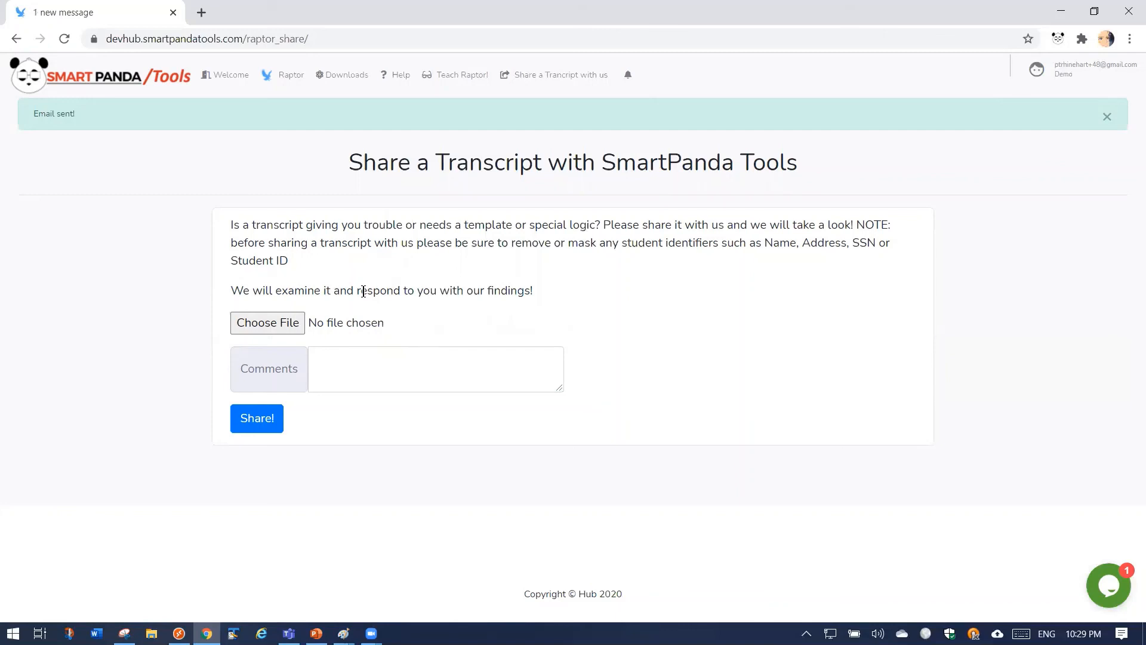
Step: Revisit Raptor's processing template choices, the Teach Raptor template list and the transcript sharing form
{"action": "left_click", "coordinate": [290, 79]}
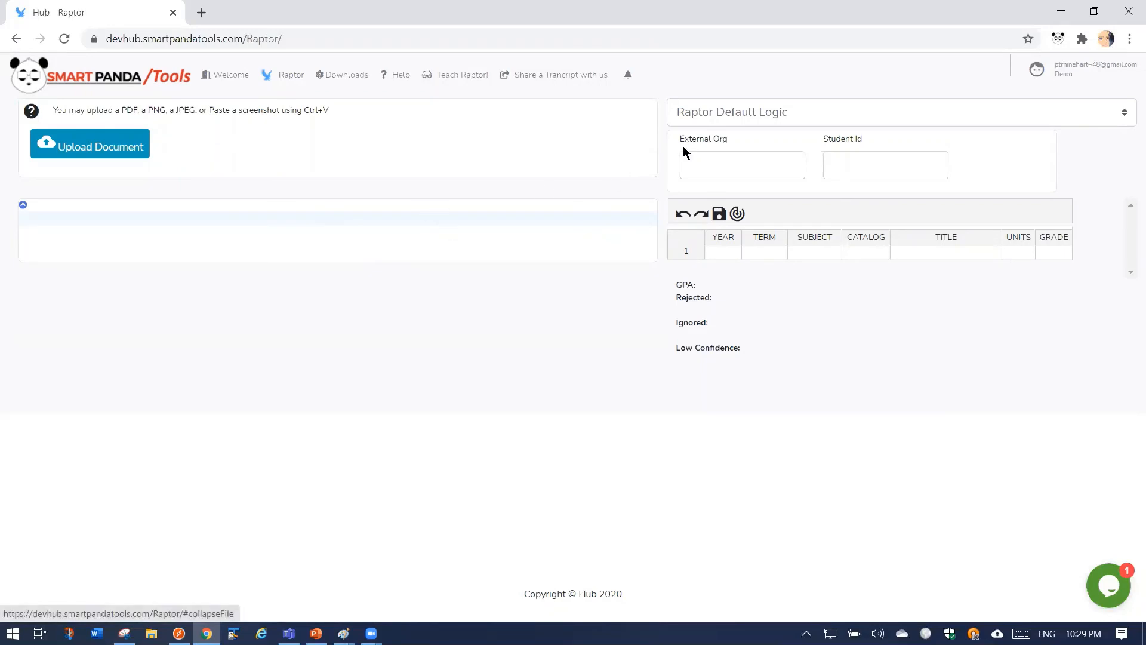
{"action": "left_click", "coordinate": [778, 124]}
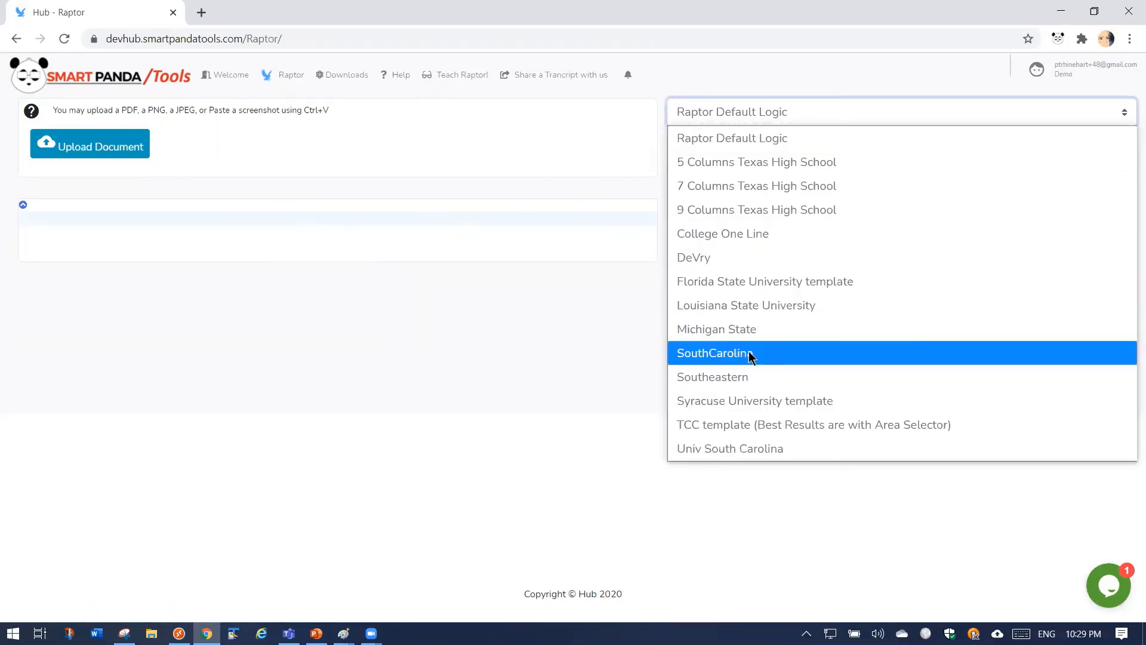
{"action": "left_click", "coordinate": [467, 9]}
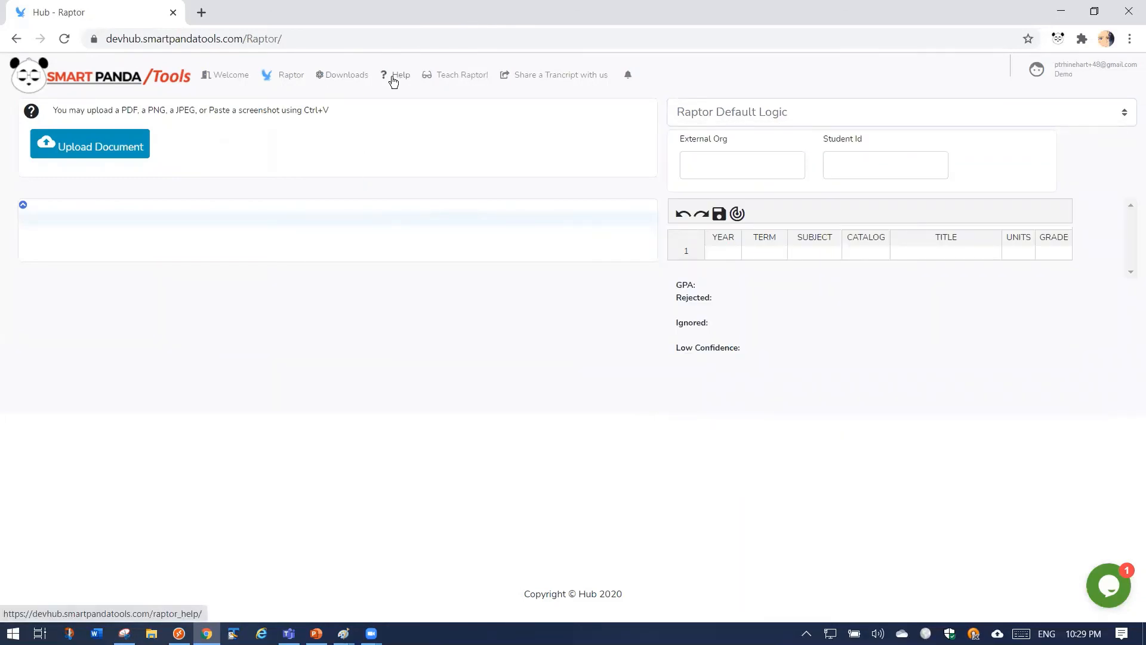
{"action": "left_click", "coordinate": [441, 80]}
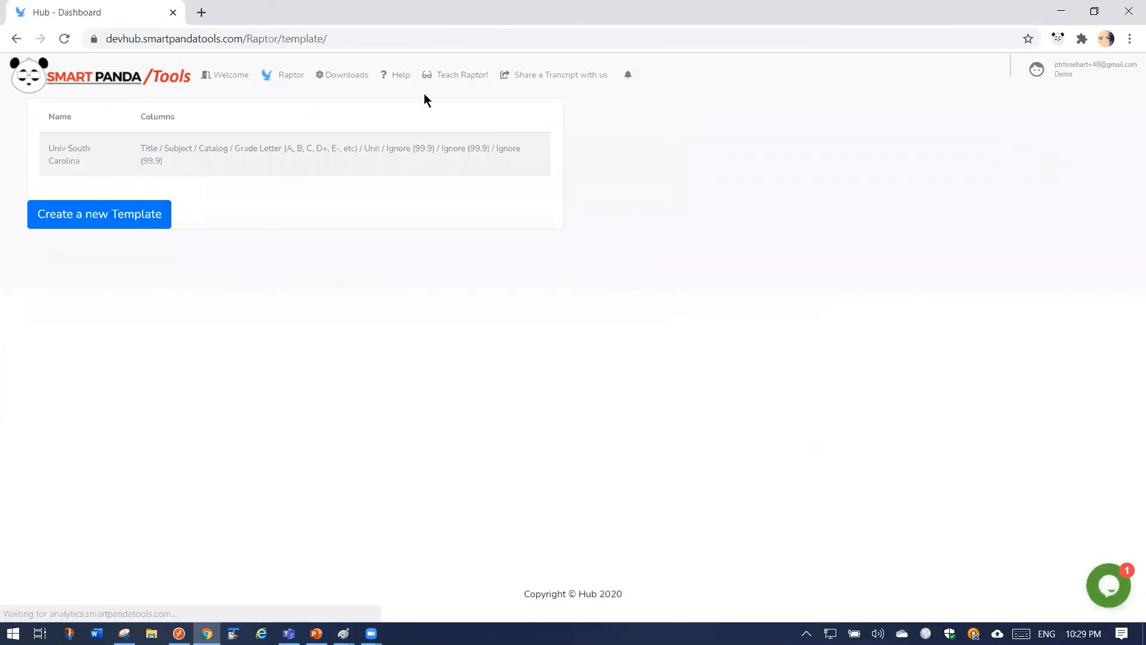
{"action": "left_click", "coordinate": [578, 77]}
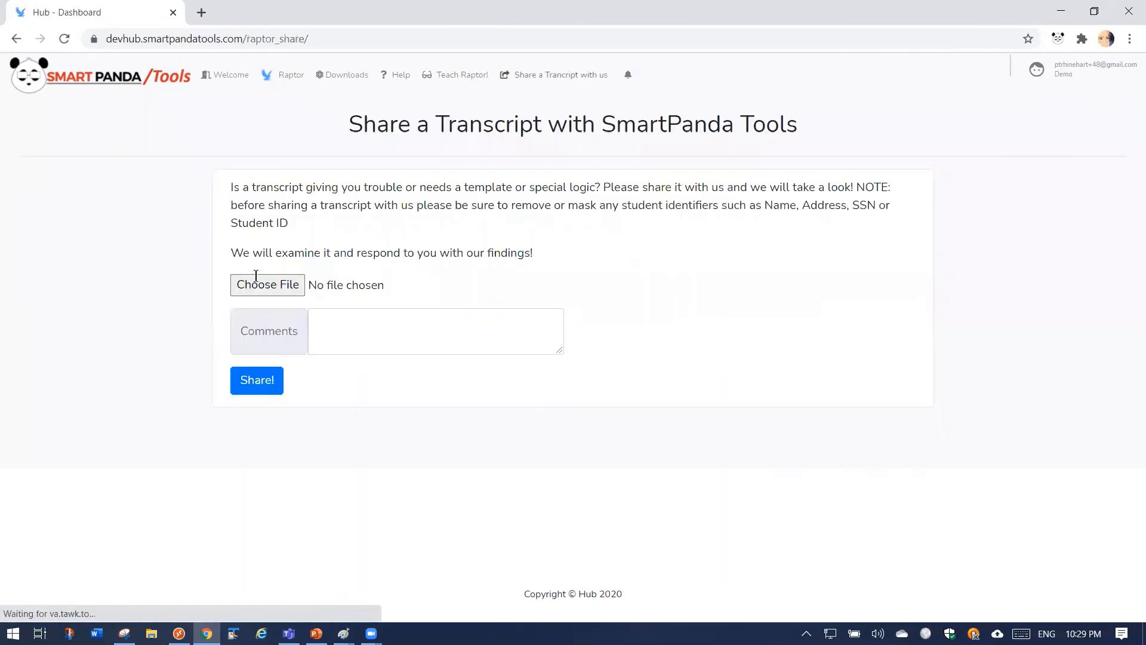